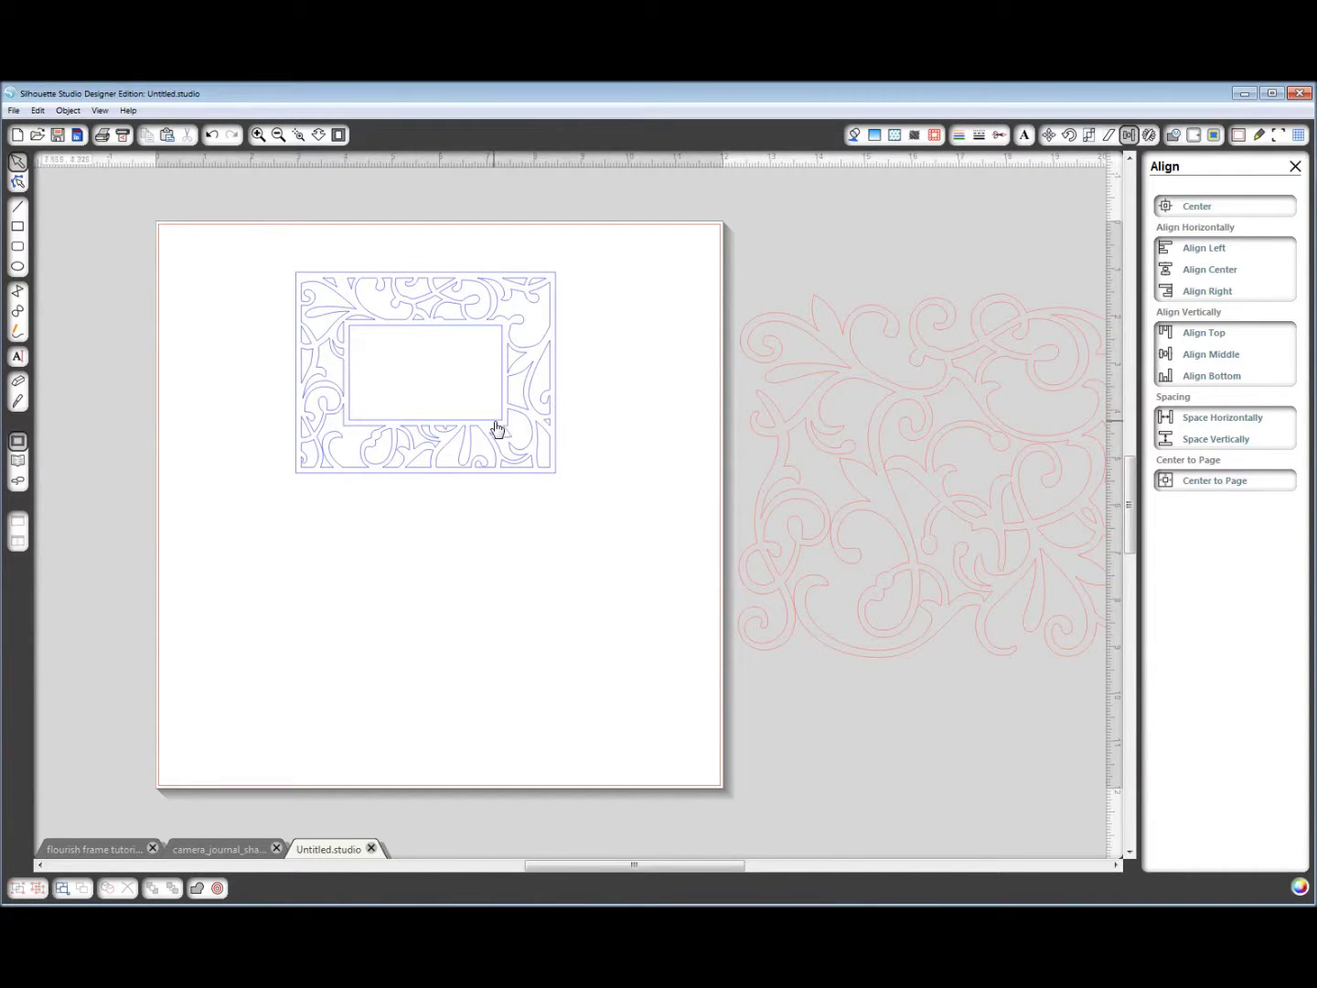
Step: Move the finished example frame off the page and place the red flourish block onto it
left_click_drag(512, 415, 18, 470)
left_click_drag(956, 435, 435, 447)
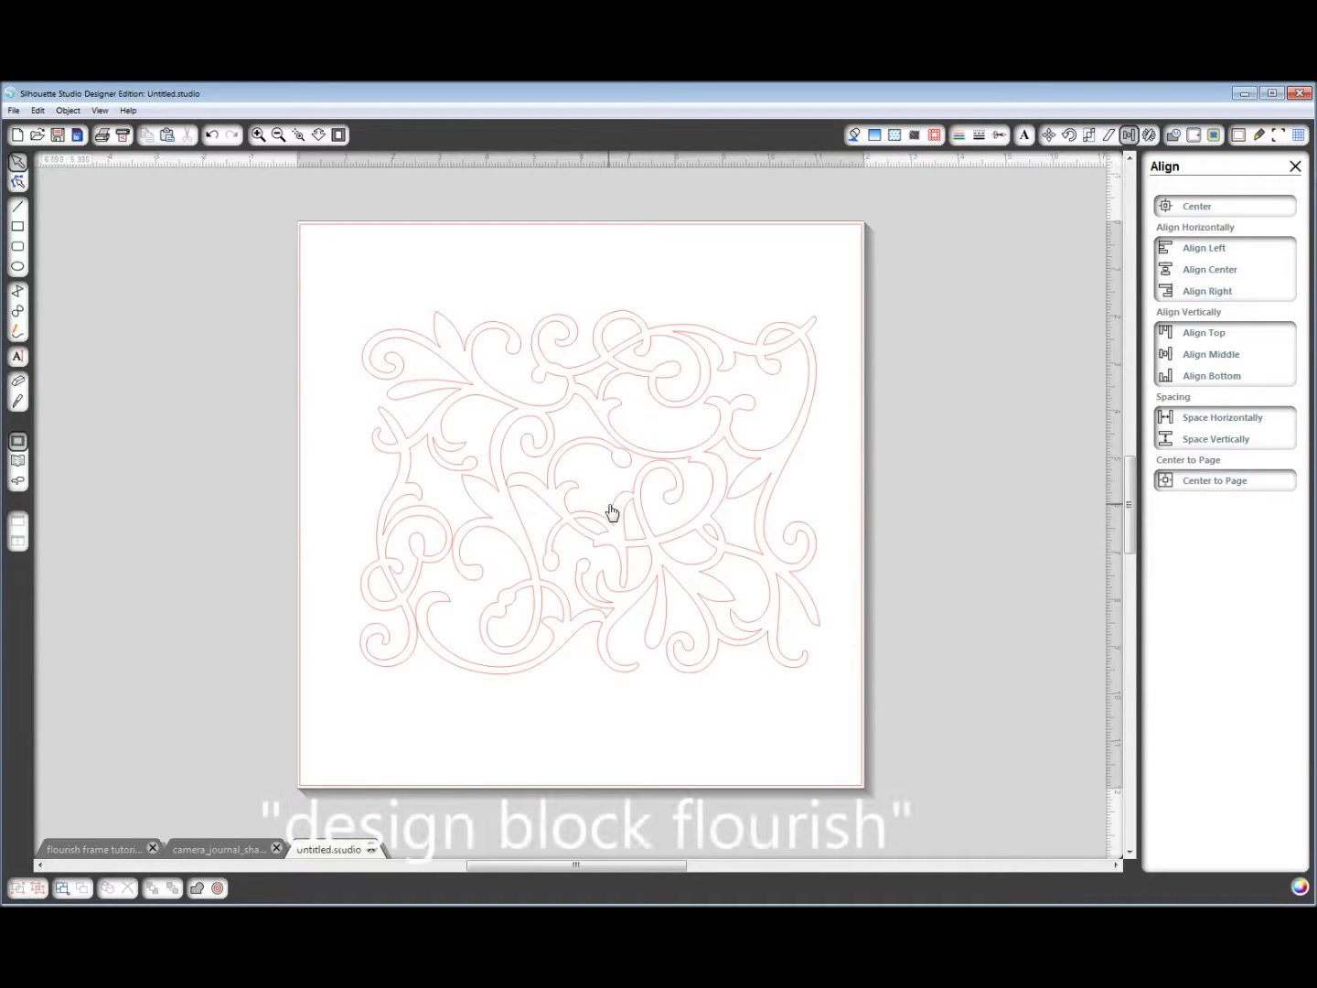
Step: Resize the flourish block to 5.755 x 4.555 in
left_click(609, 440)
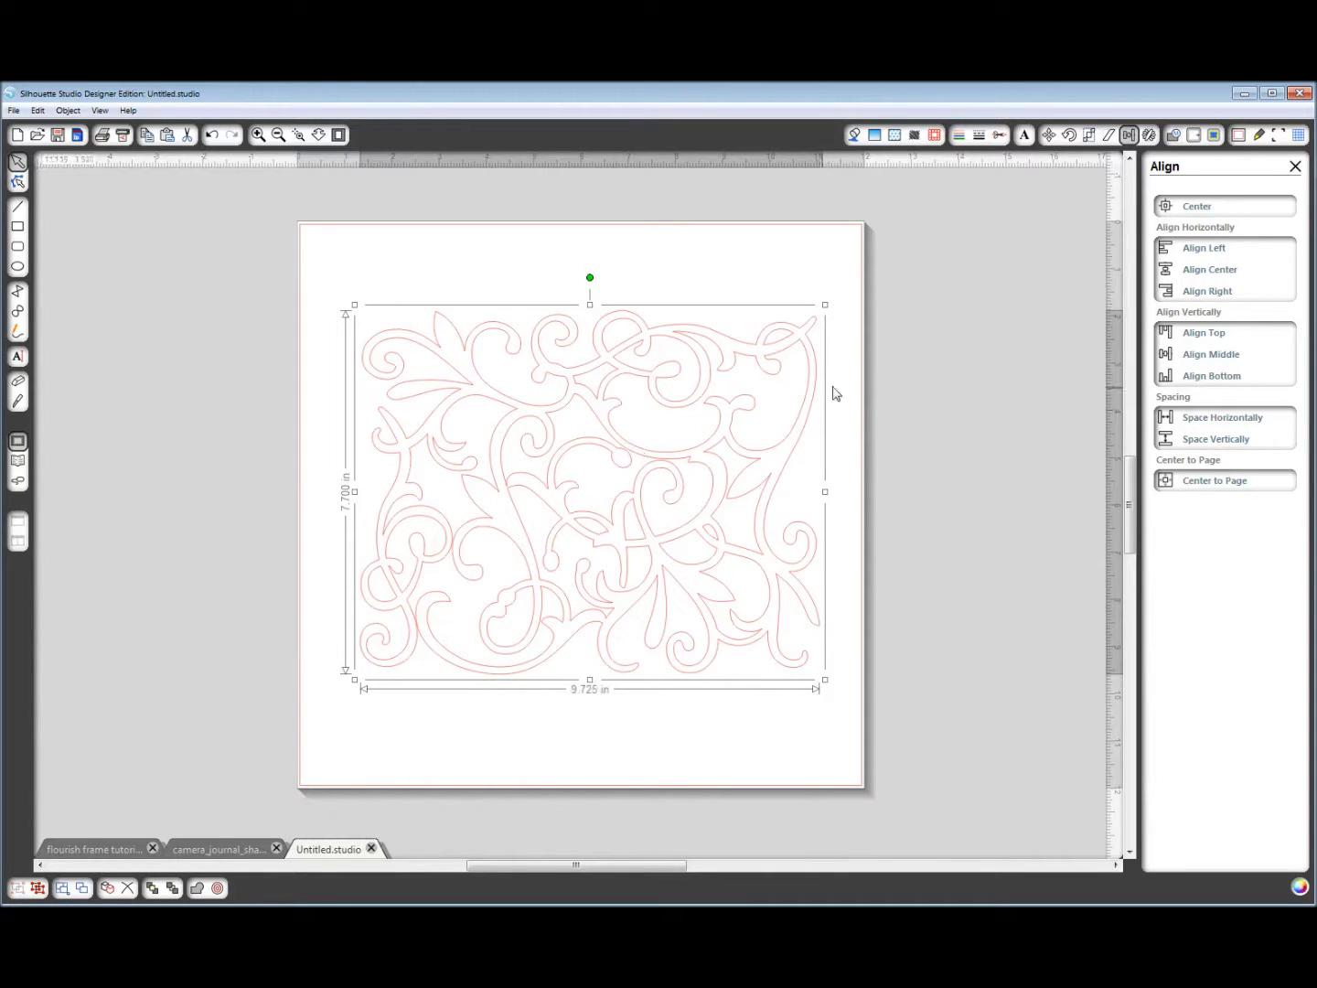
left_click(1089, 136)
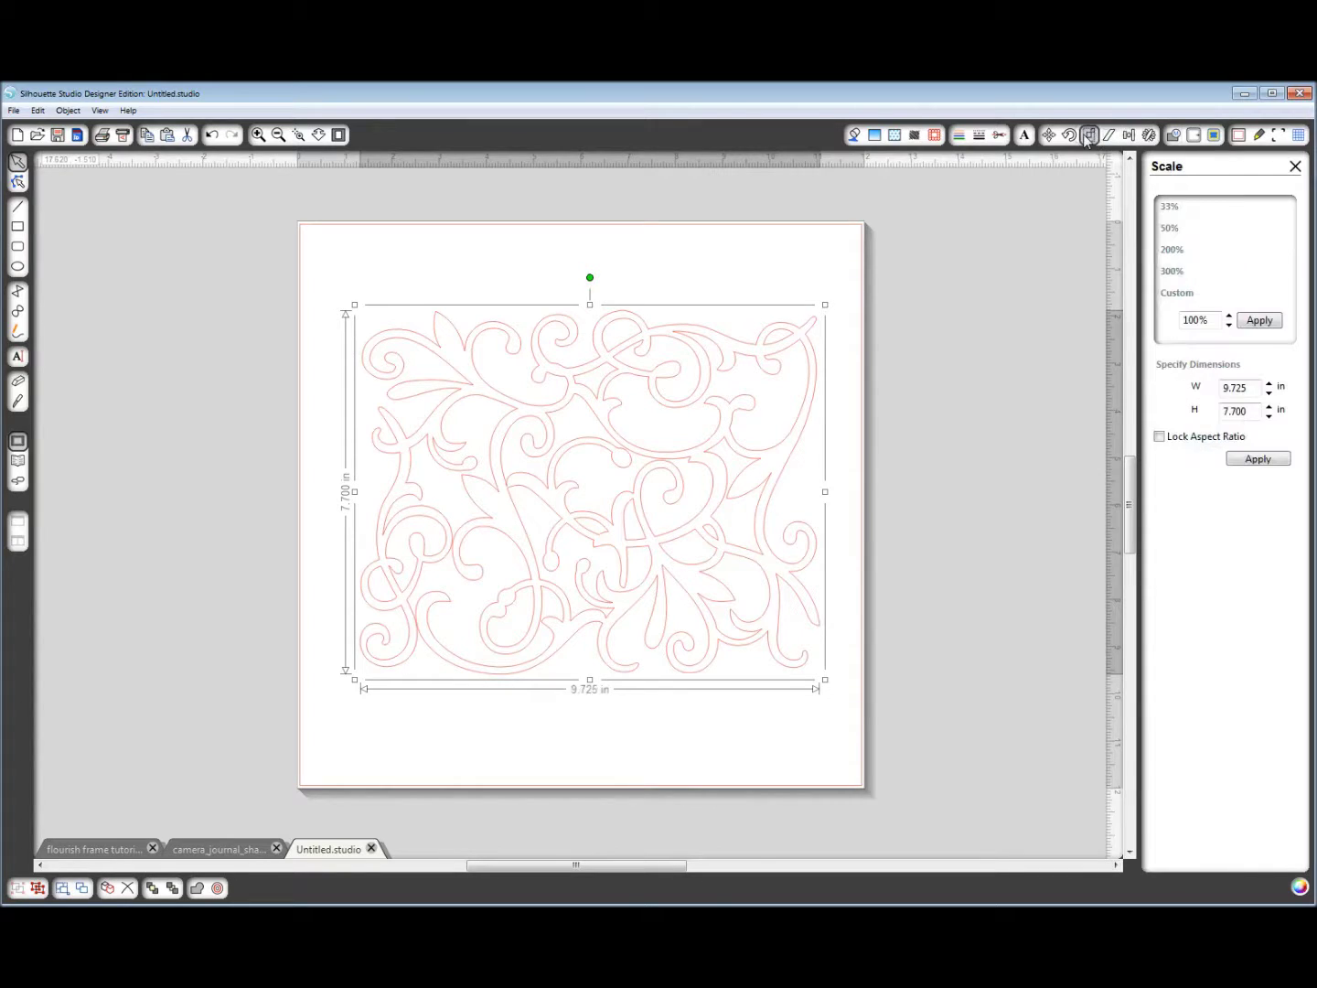
double_click(1249, 388)
double_click(1255, 411)
left_click(1259, 462)
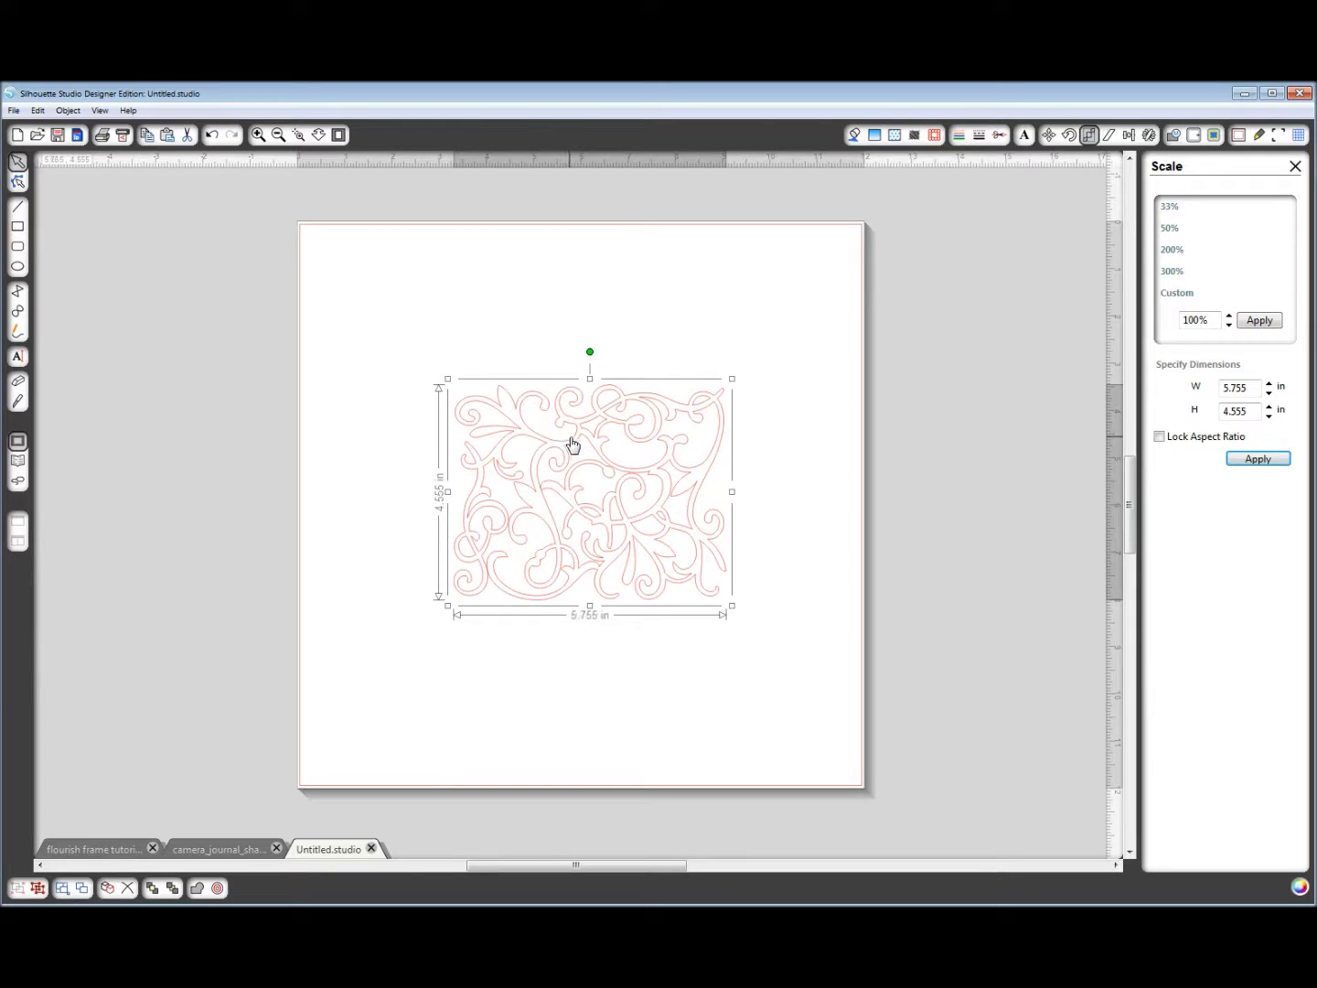
Step: Move the flourish toward the upper left and make it a compound path
left_click_drag(576, 443, 518, 358)
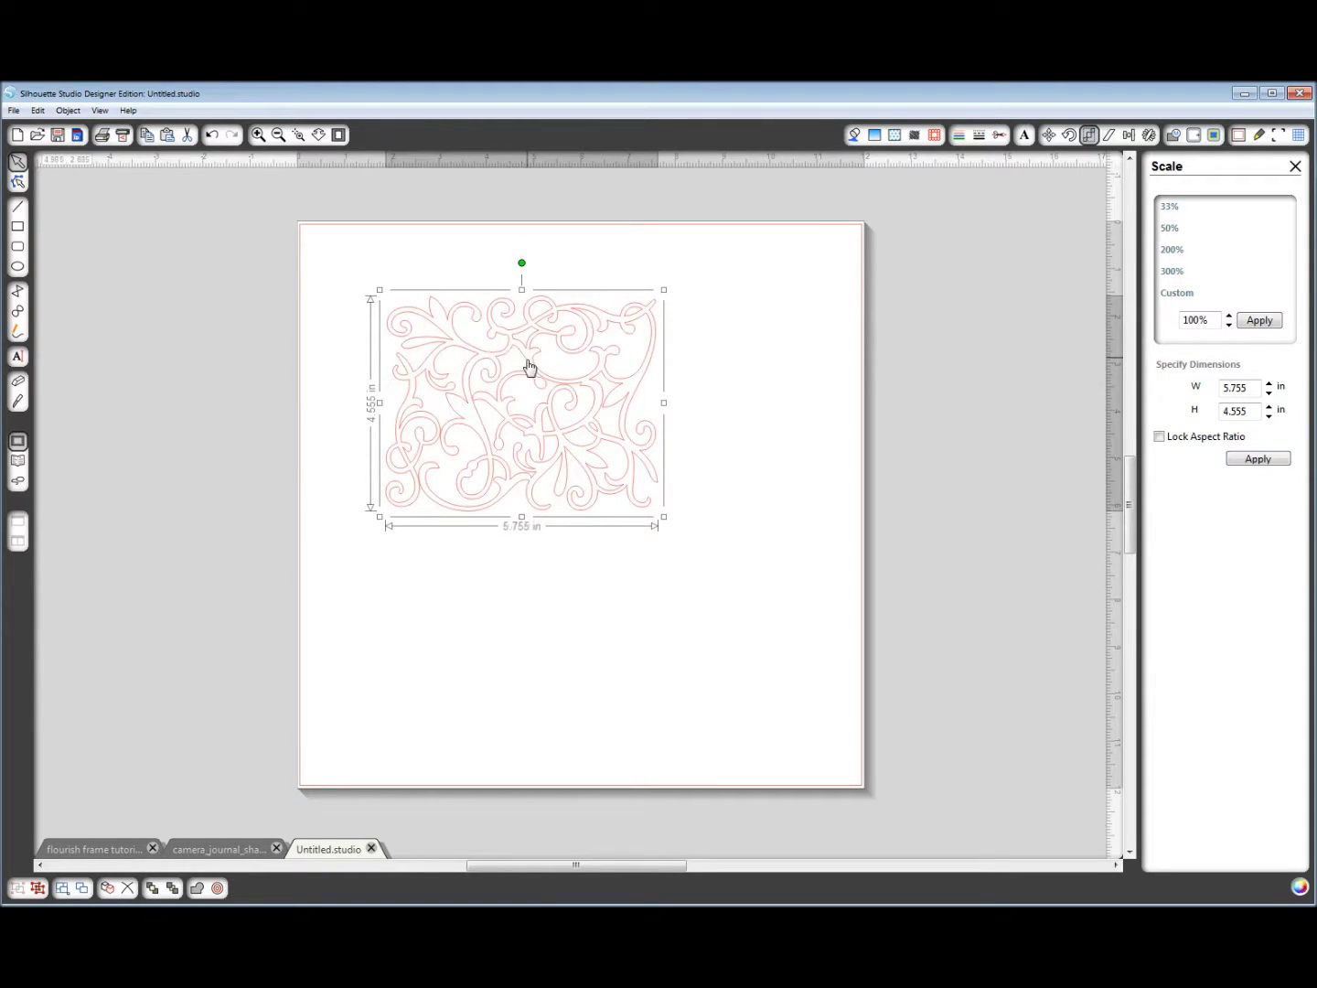
right_click(535, 365)
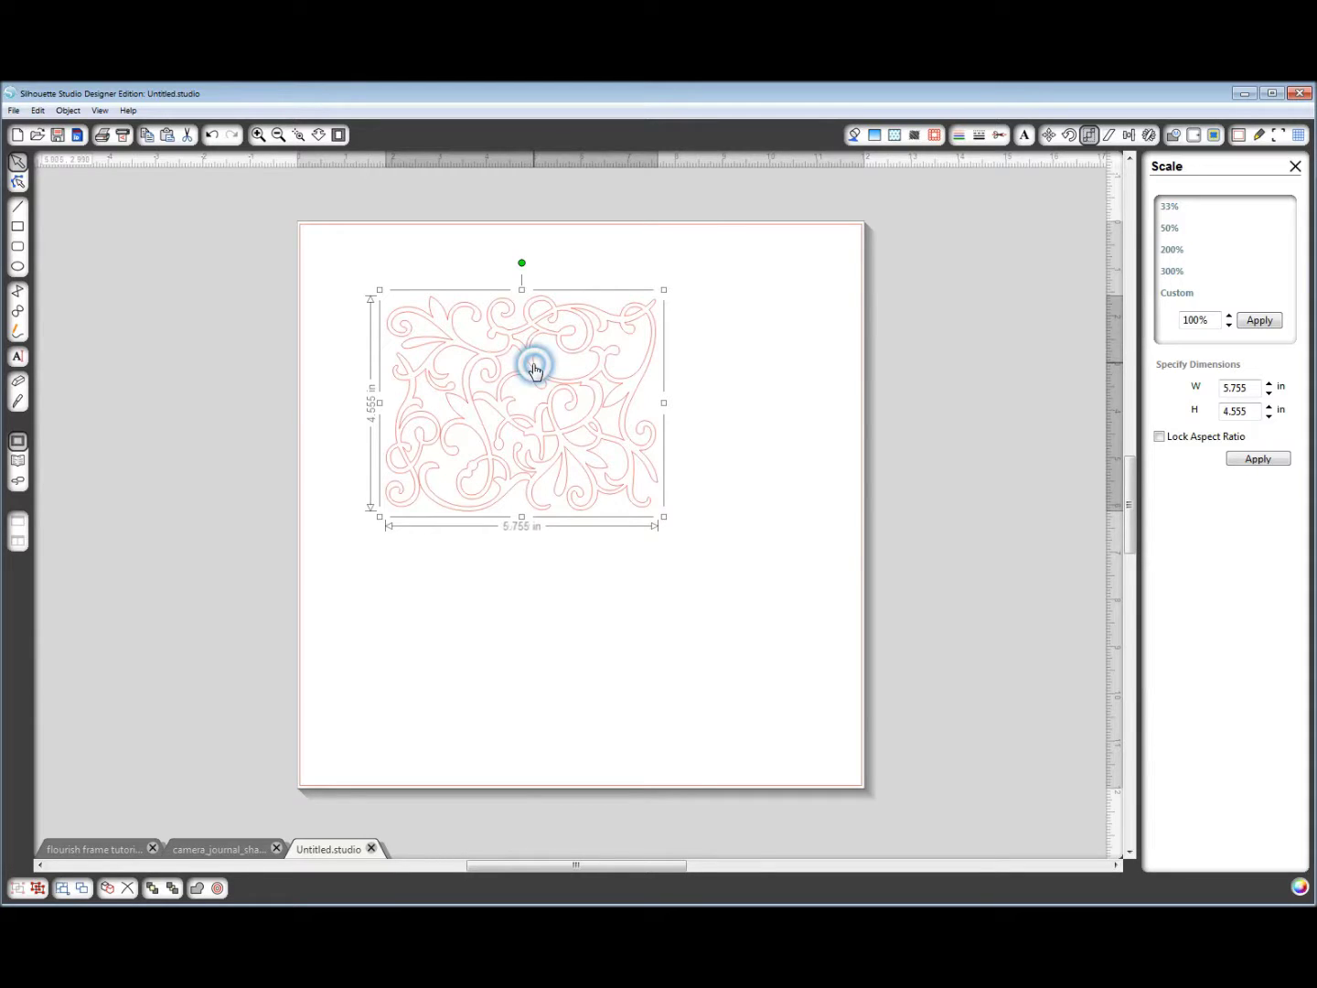
left_click(598, 683)
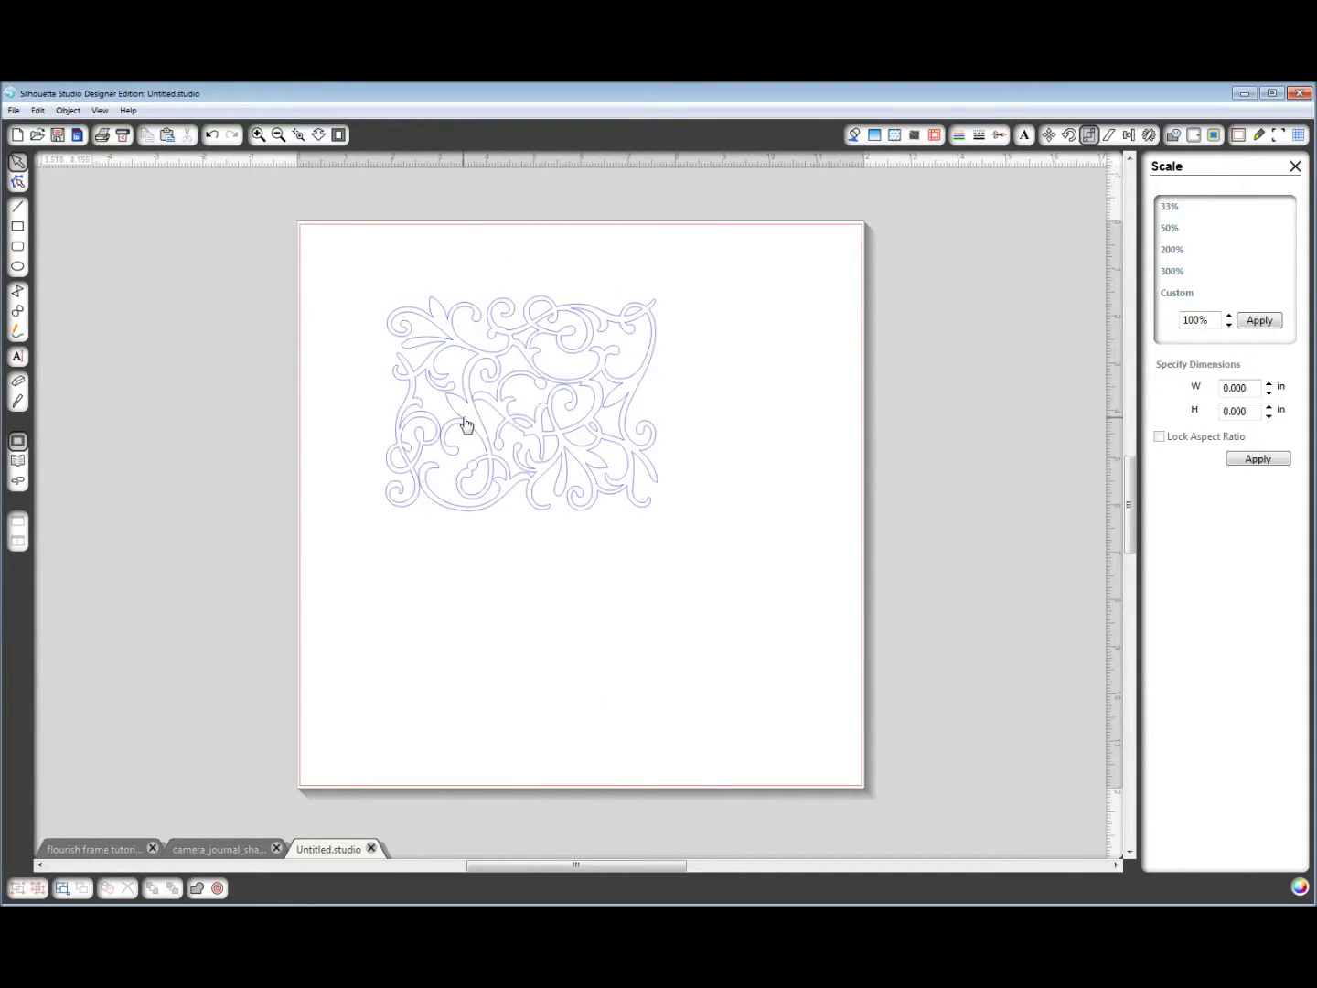
Step: Tuck the flourish near the top-left corner and draw a rectangle to its right
left_click_drag(485, 402, 443, 396)
left_click(415, 387)
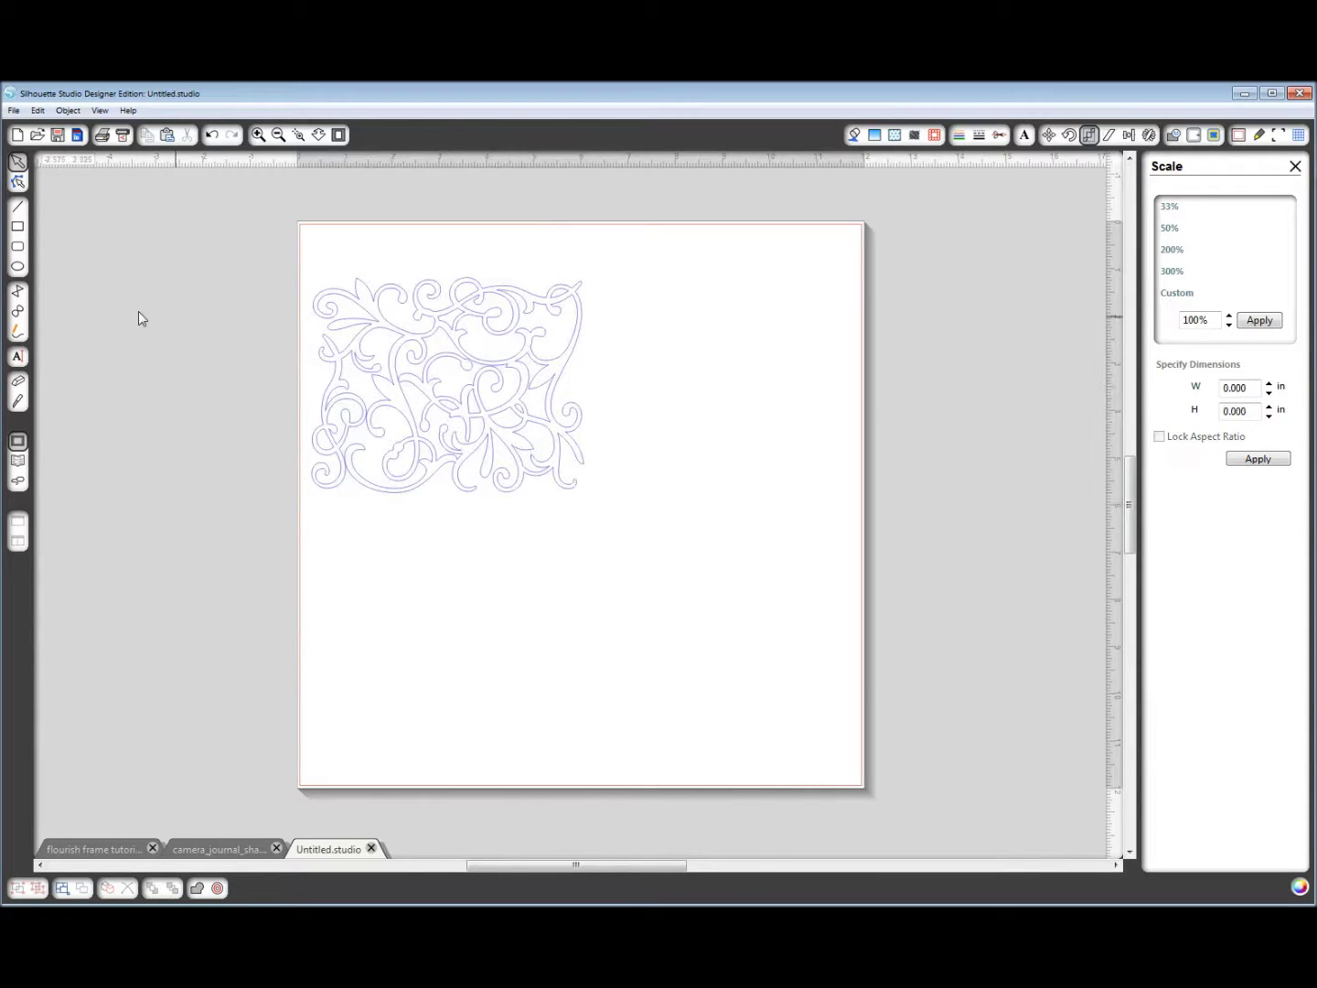
left_click(17, 226)
mouse_move(598, 284)
left_mouse_down()
mouse_move(642, 369)
mouse_move(853, 473)
left_mouse_up()
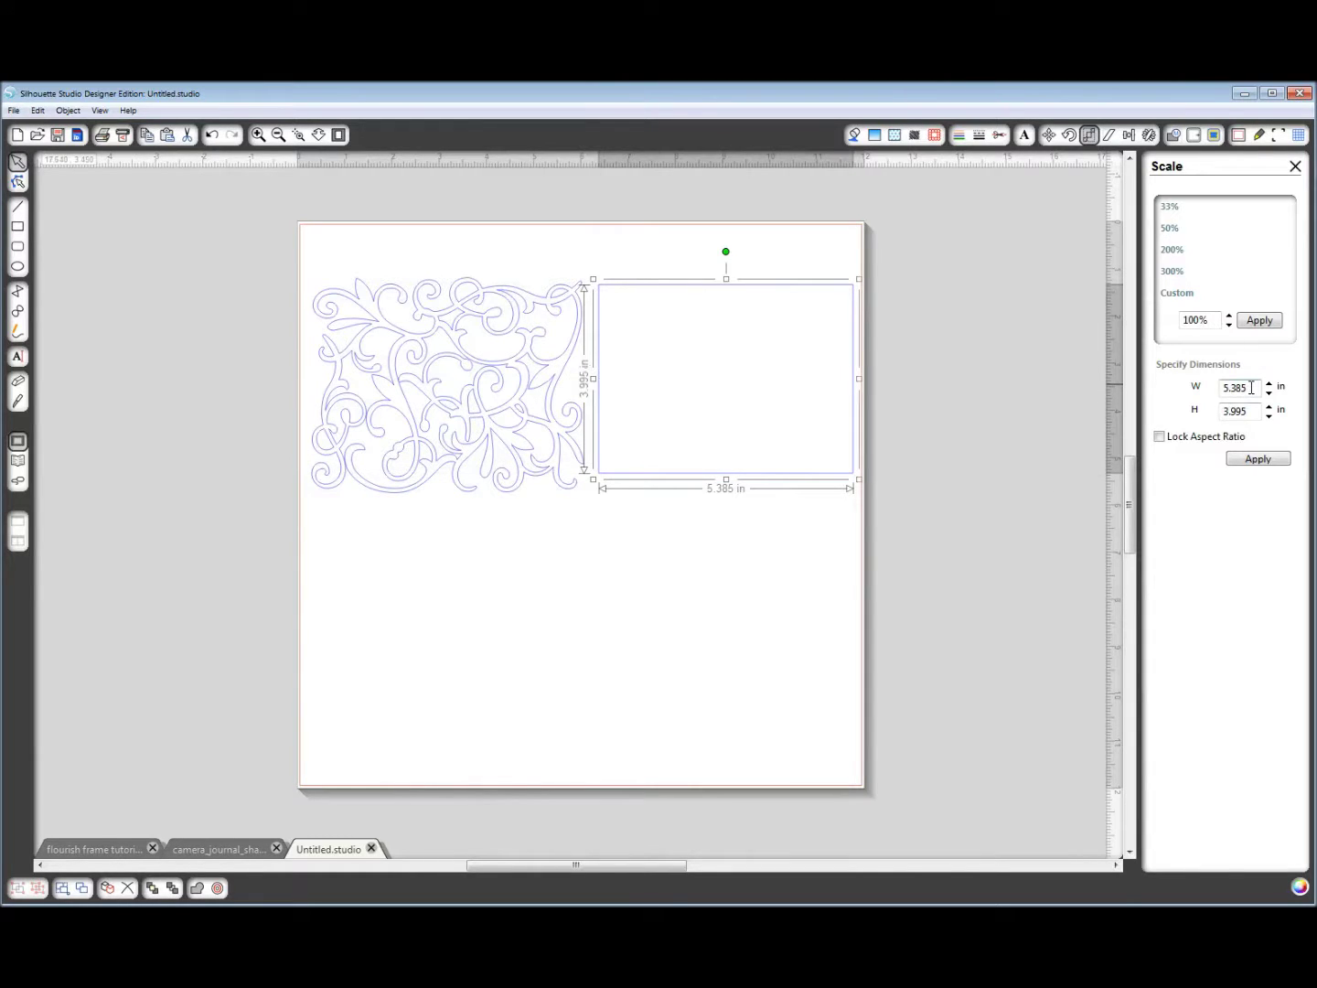
Step: Resize the rectangle to 5.500 x 4.250 in
left_click_drag(1254, 387, 1211, 391)
left_click_drag(1255, 411, 1176, 420)
type("4.25")
left_click(1254, 460)
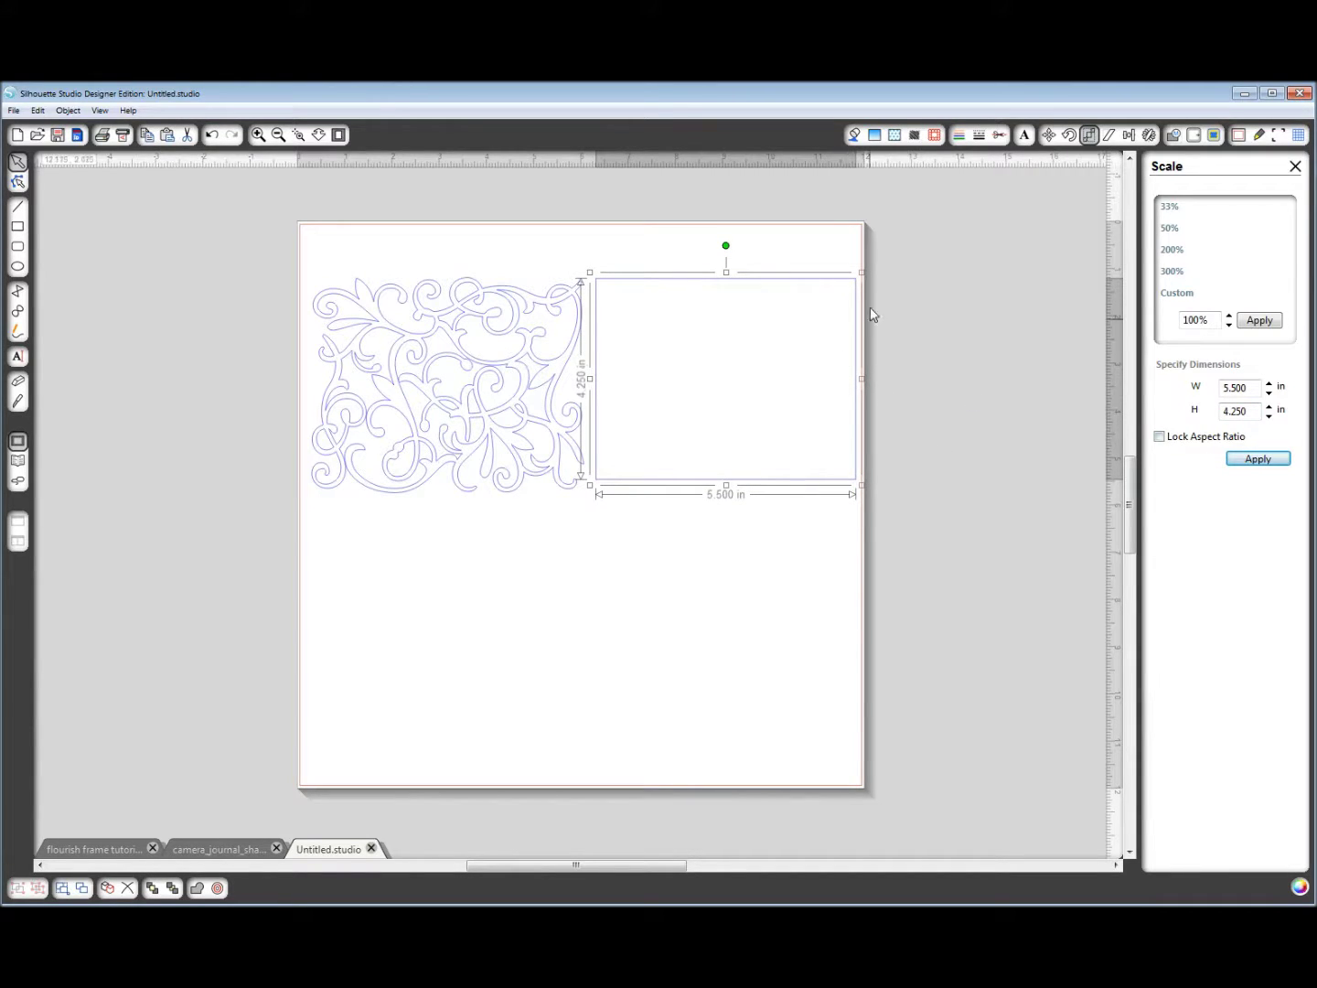
left_click(1194, 135)
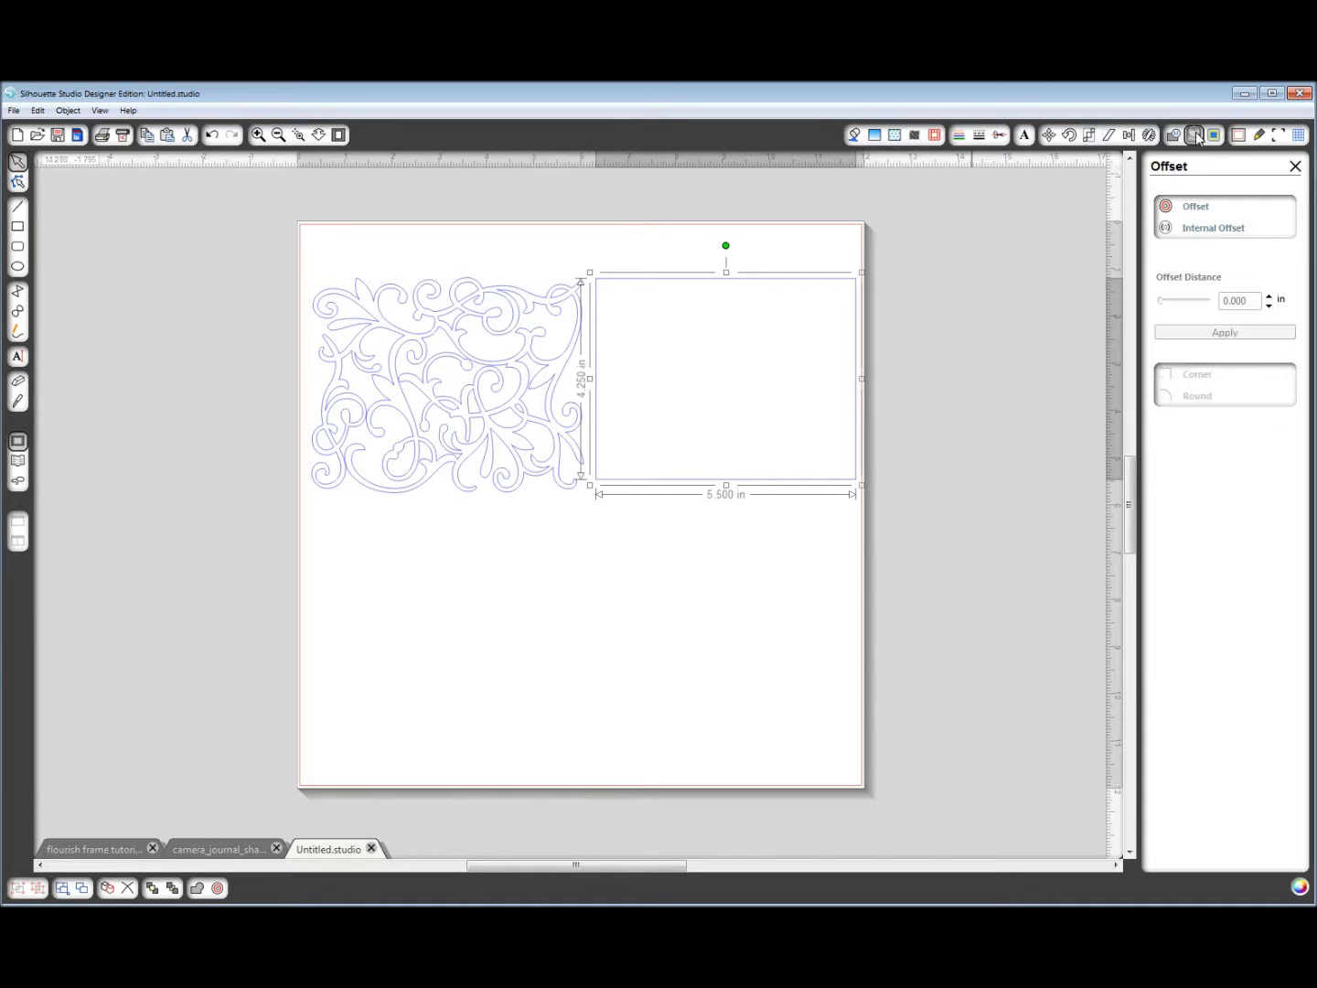
Step: Add a 0.120 in internal offset to the rectangle to form an inner border
left_click(1204, 230)
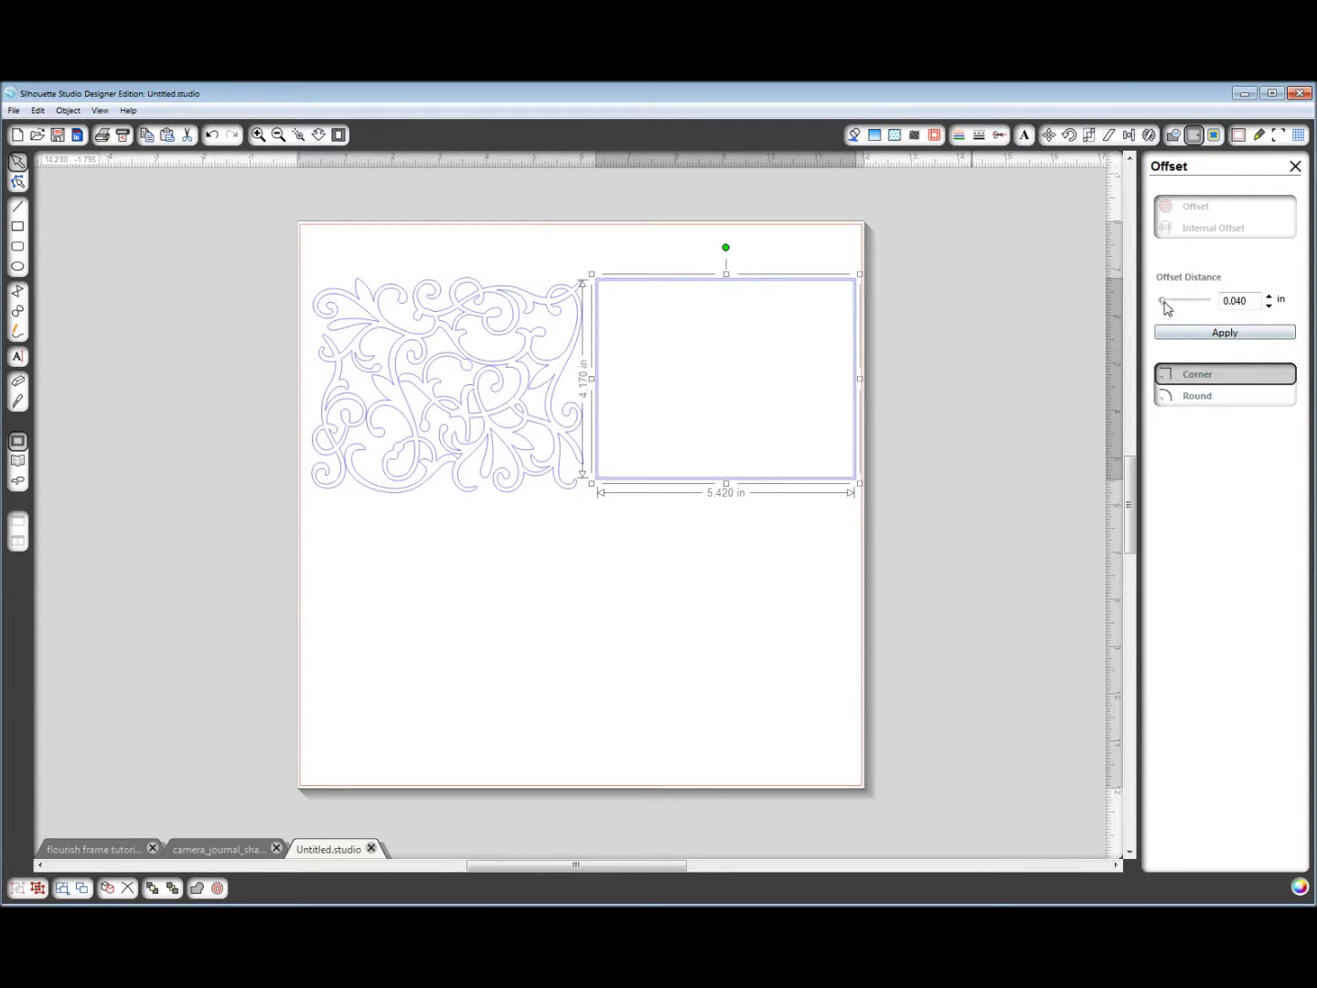
left_click_drag(1165, 303, 1170, 309)
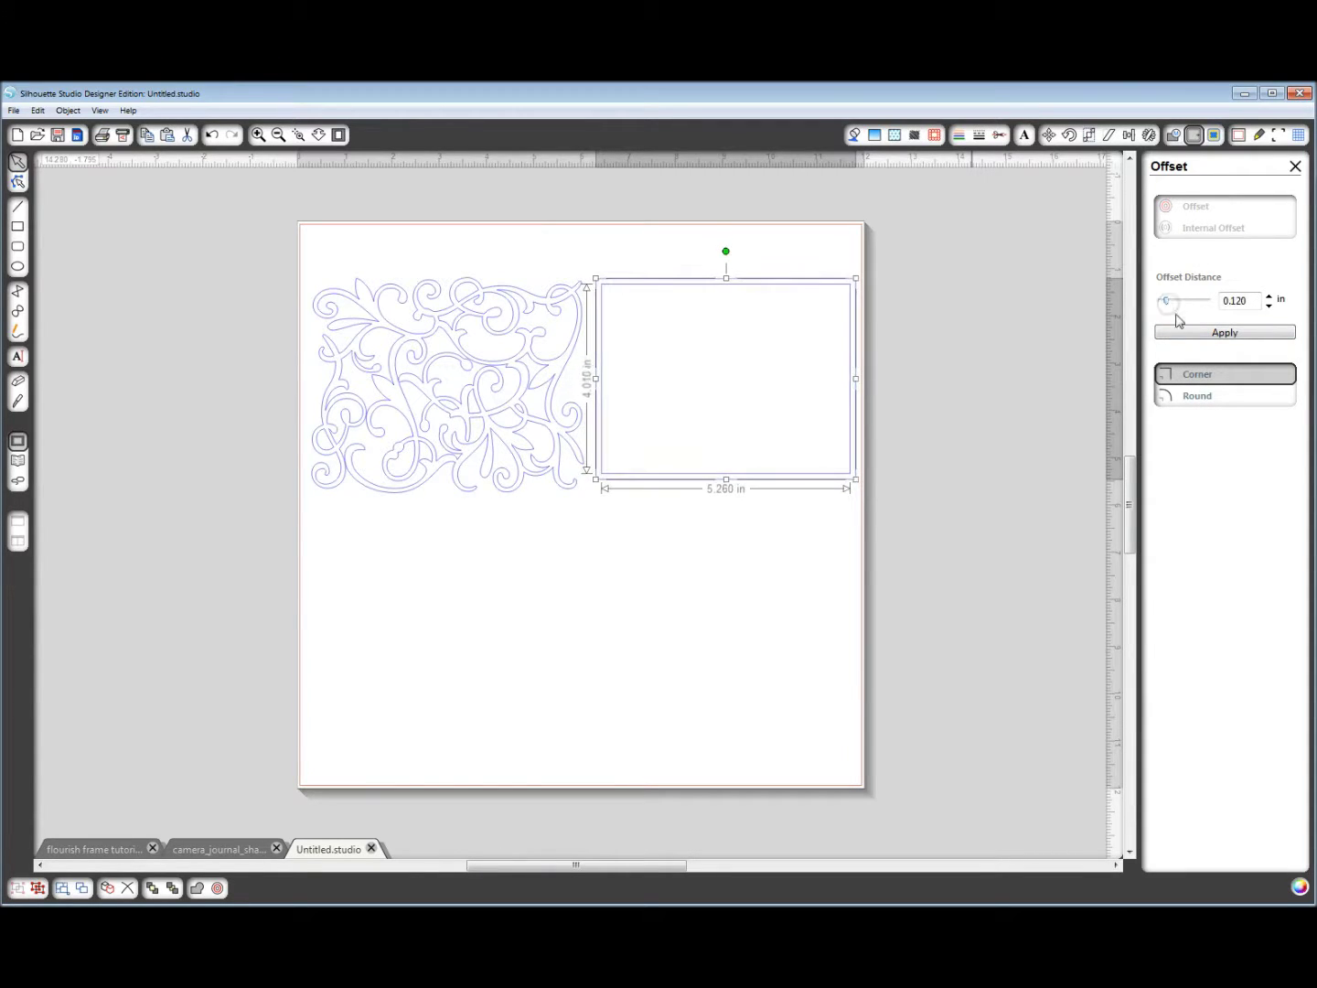
left_click(1217, 333)
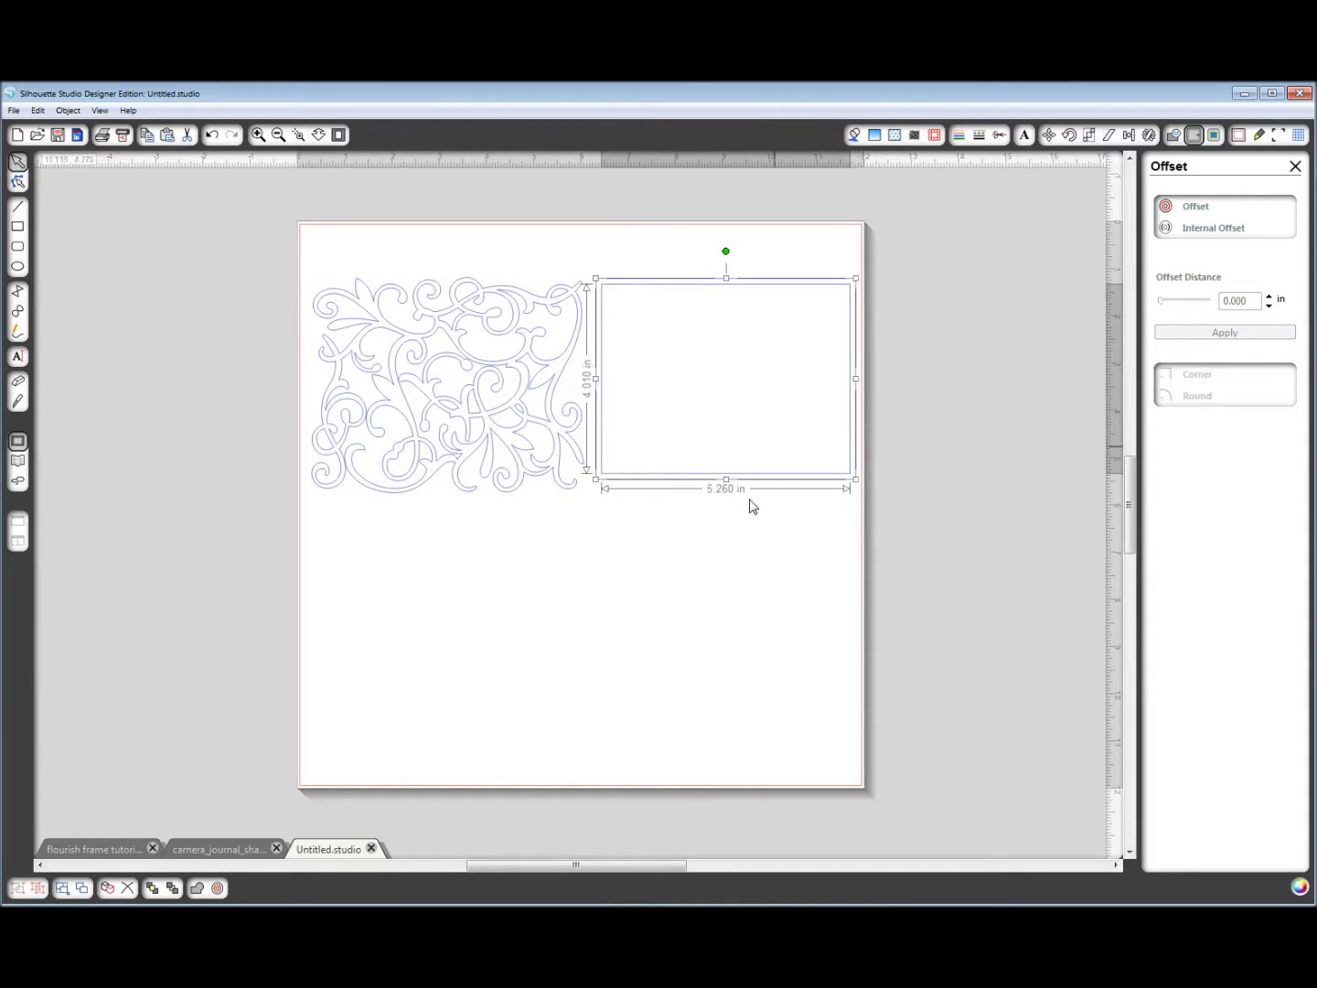
left_click(684, 529)
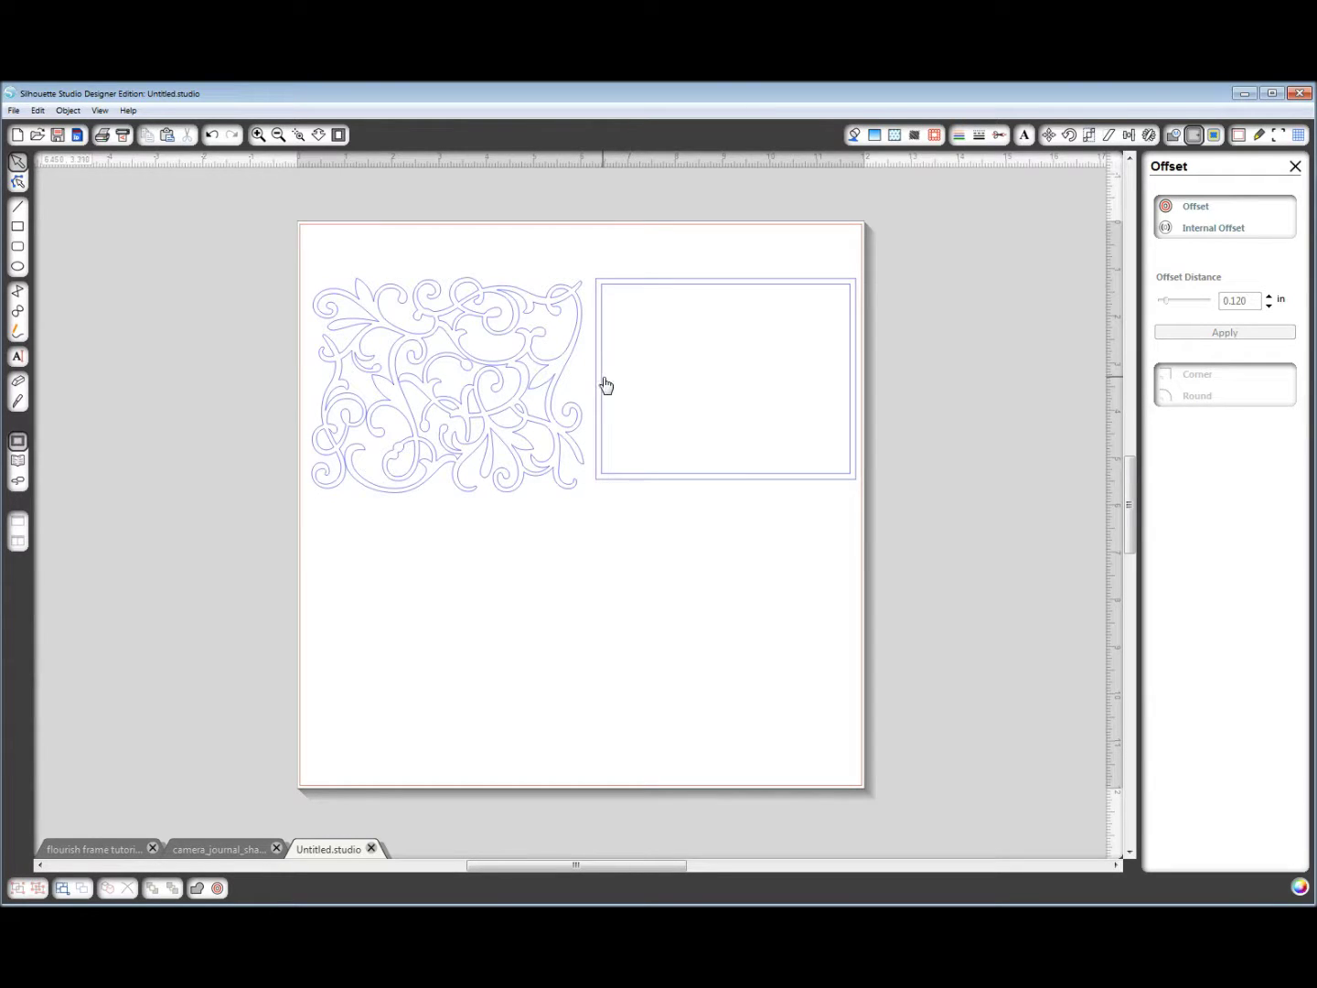
Step: Alt-drag a copy of the inner rectangle onto the flourish and centre the two
key("alt")
left_click_drag(604, 383, 334, 402)
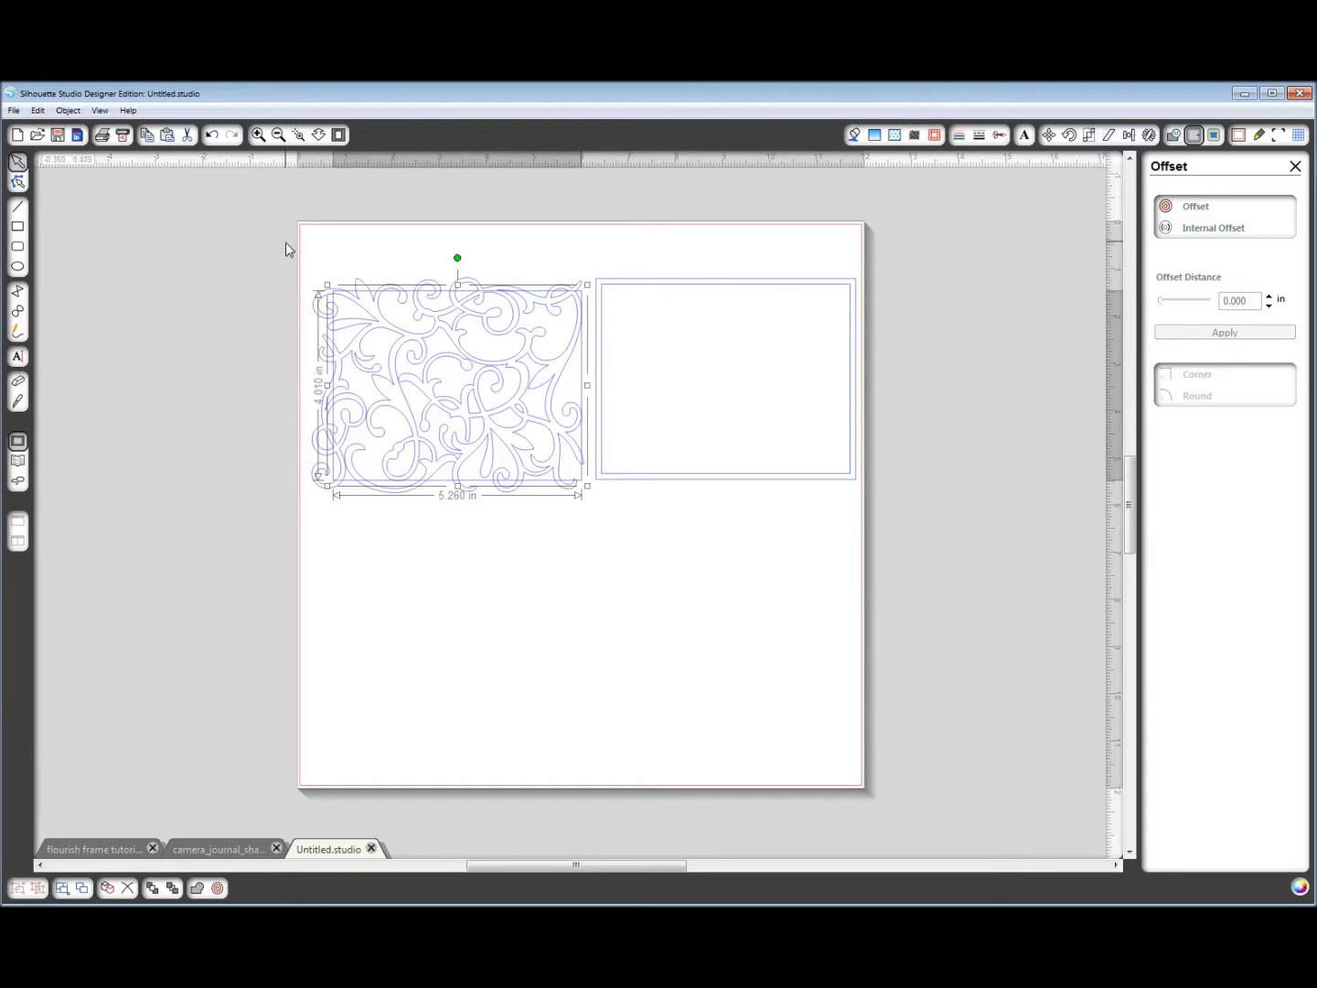
left_click_drag(293, 254, 604, 535)
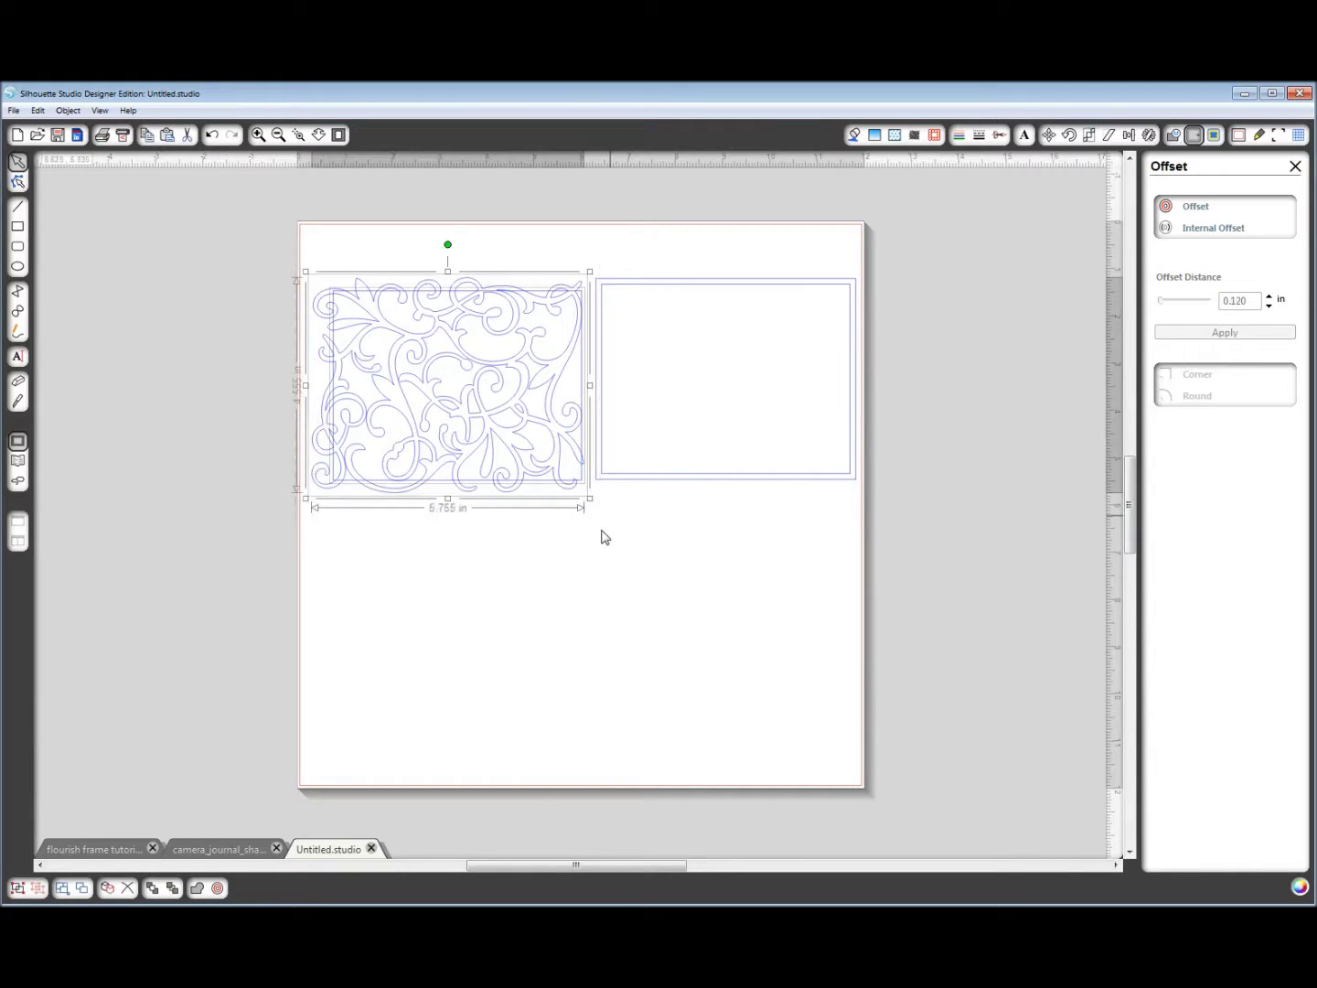
left_click(1129, 135)
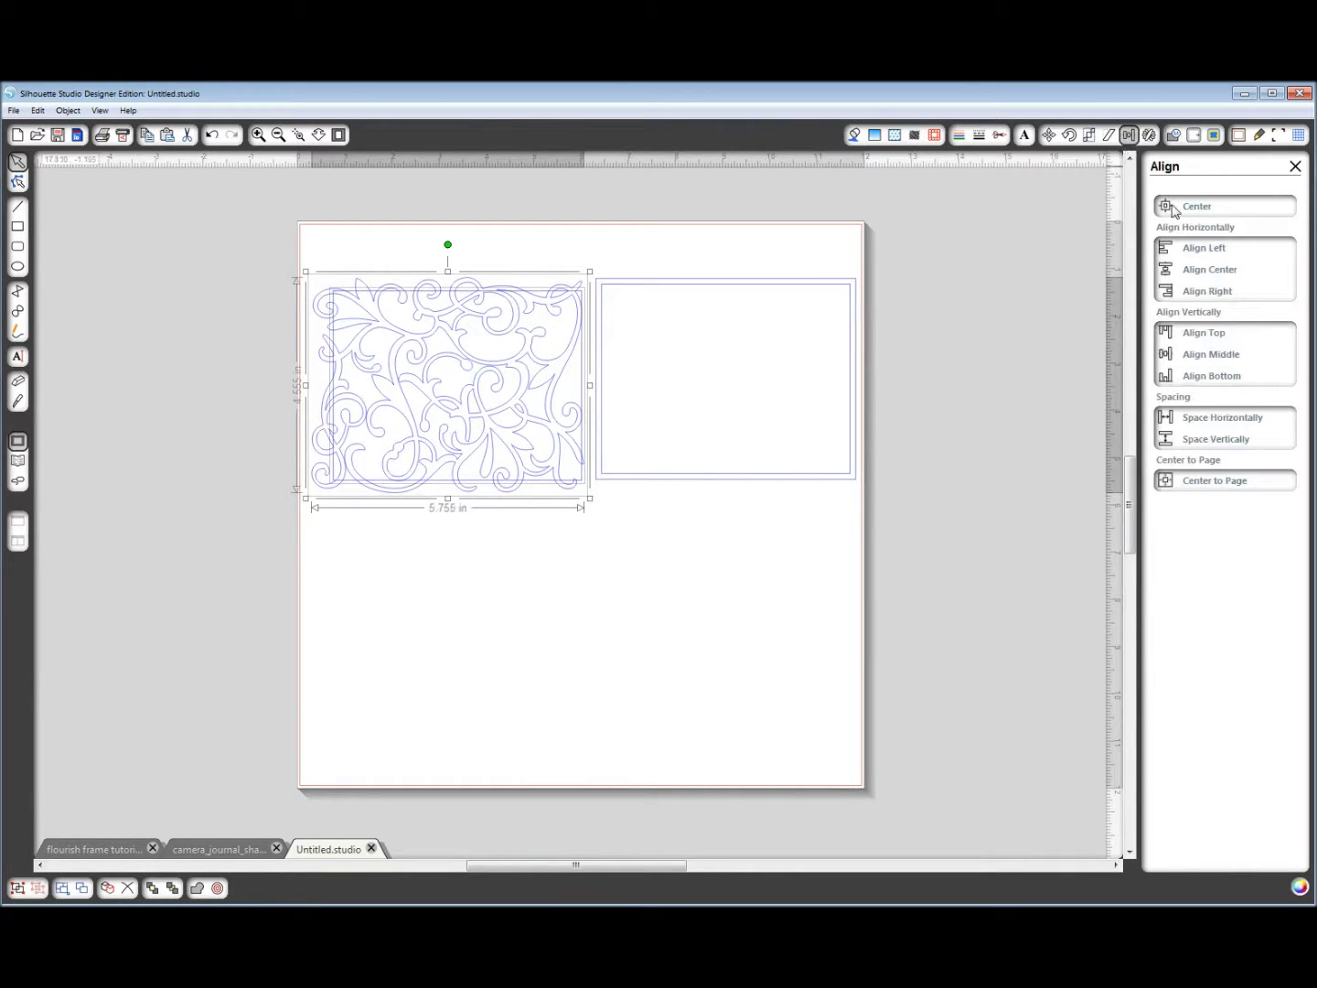
left_click(1200, 209)
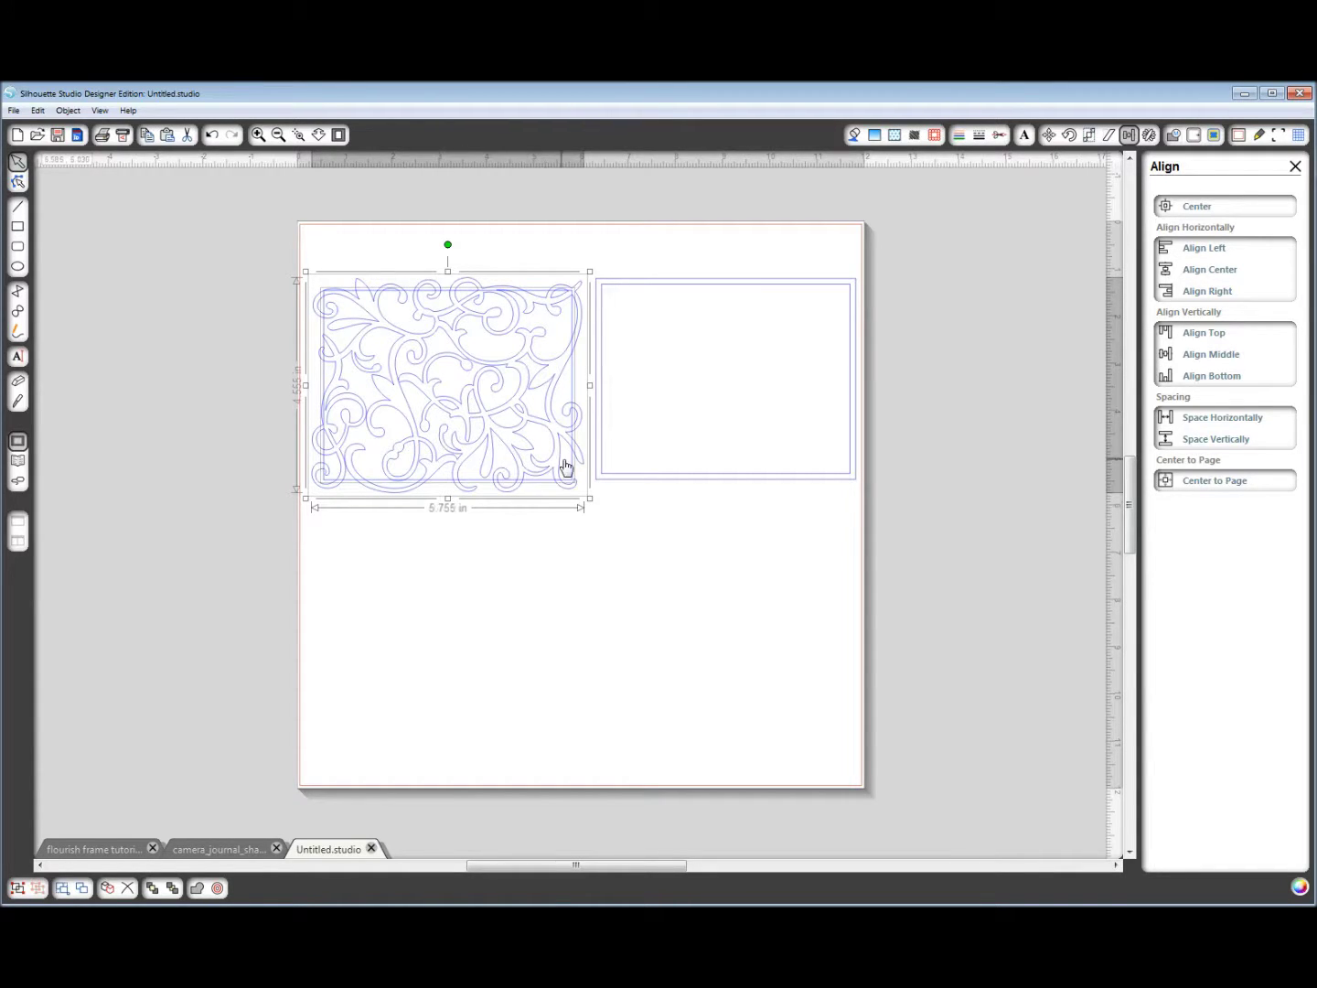
Step: Crop the flourish to the rectangle copy and make the result a compound path
left_click(1173, 136)
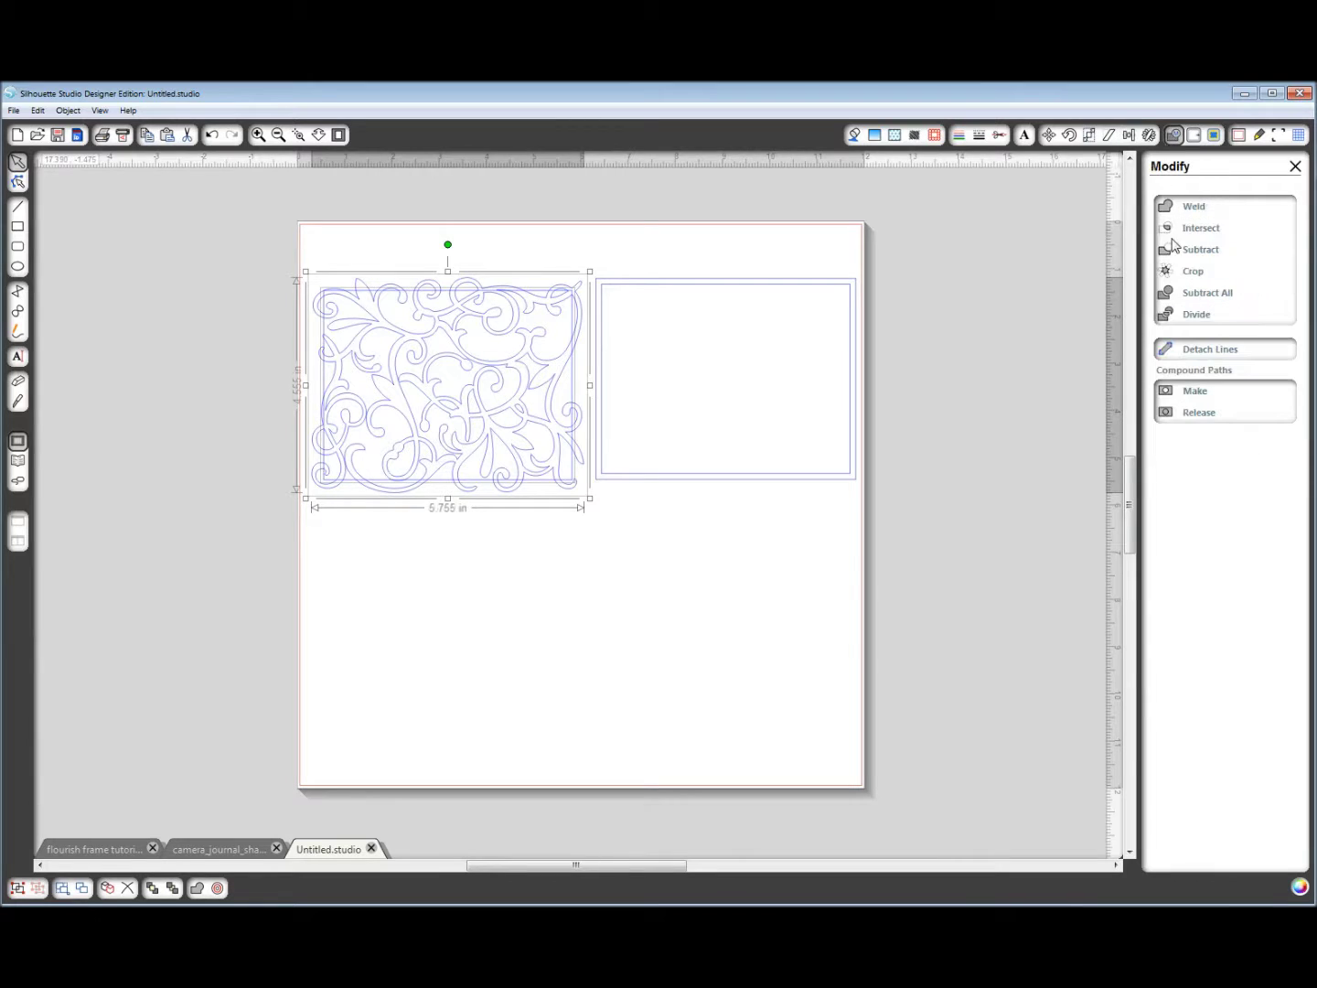
left_click(1191, 273)
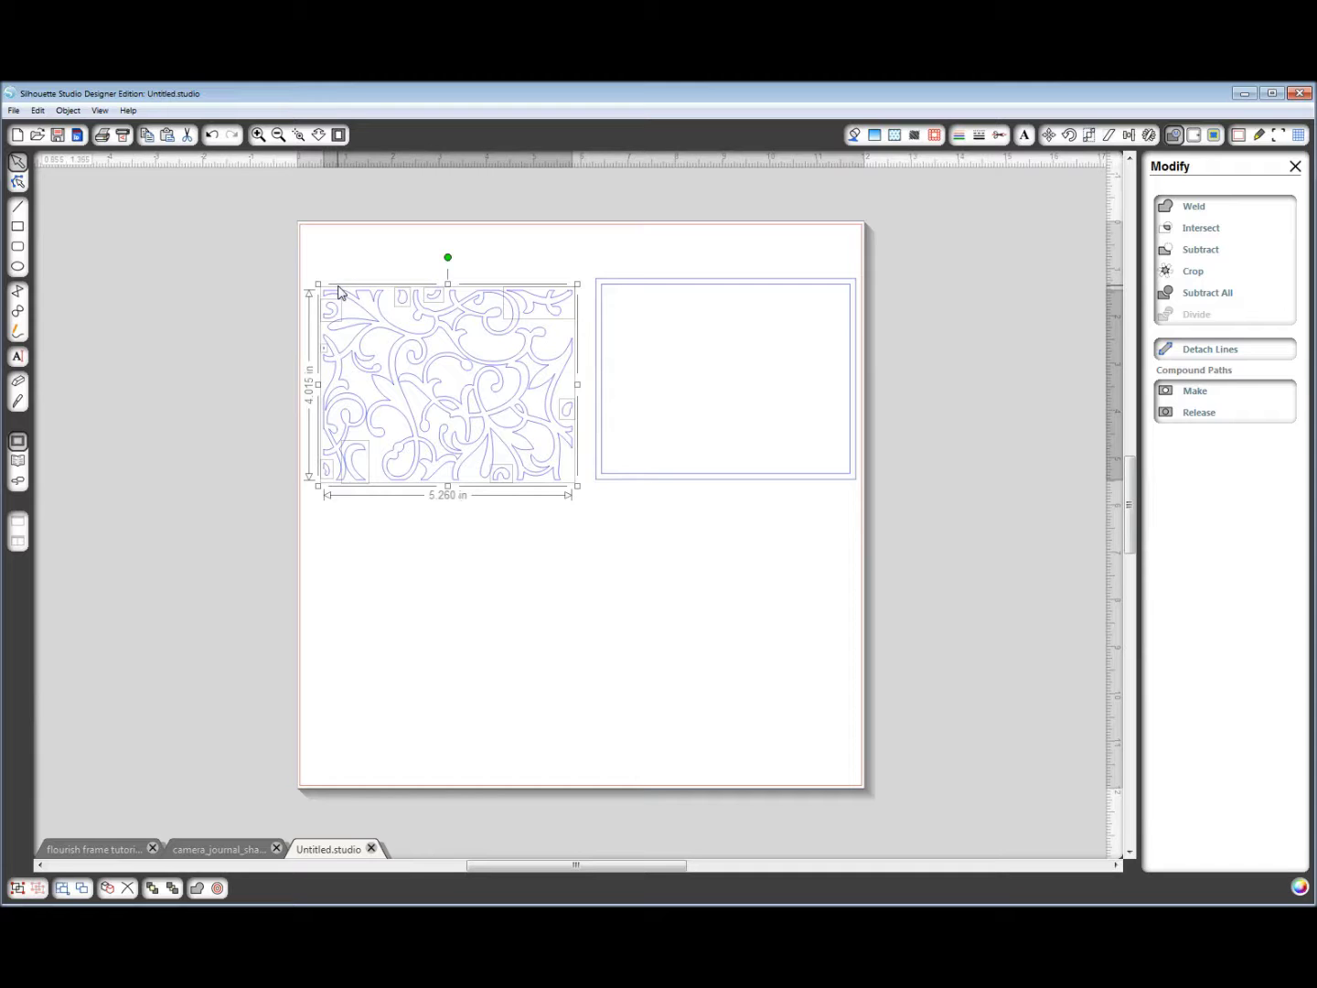
left_click(466, 357)
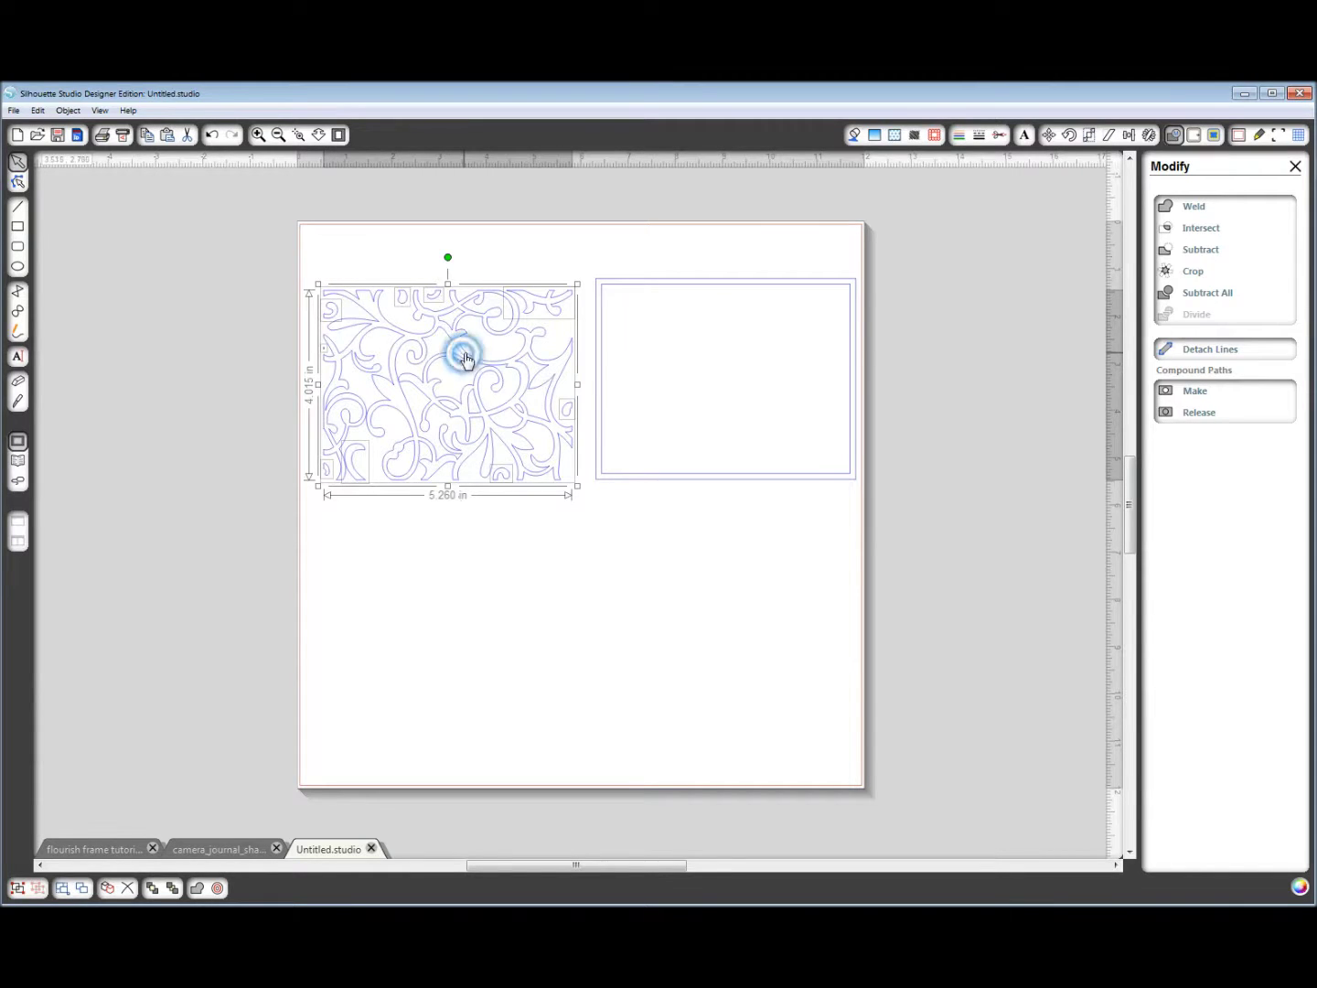
right_click(465, 357)
left_click(548, 674)
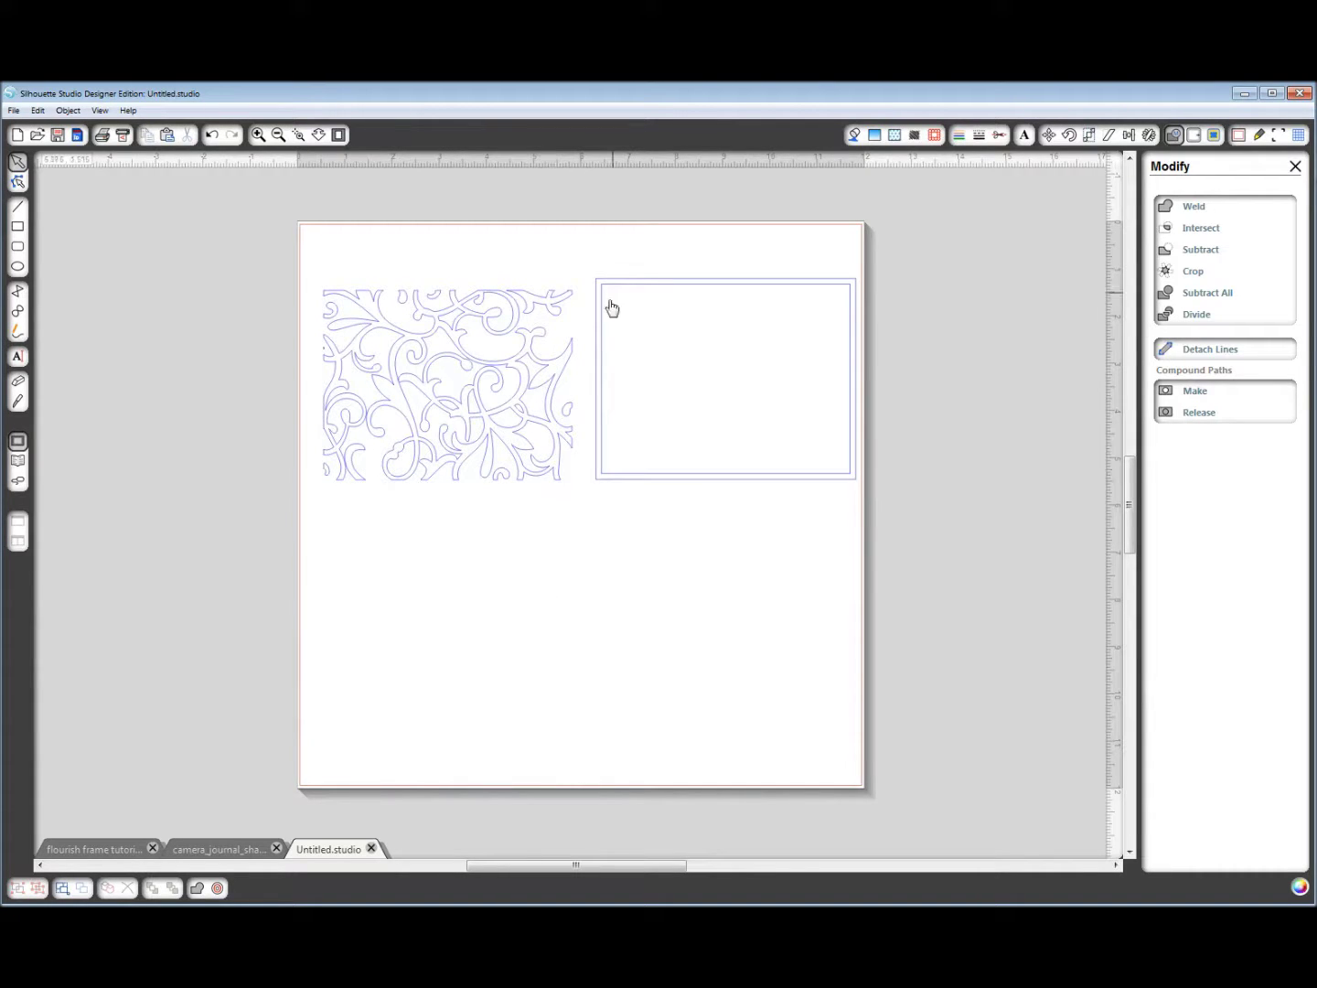
left_click_drag(579, 264, 819, 531)
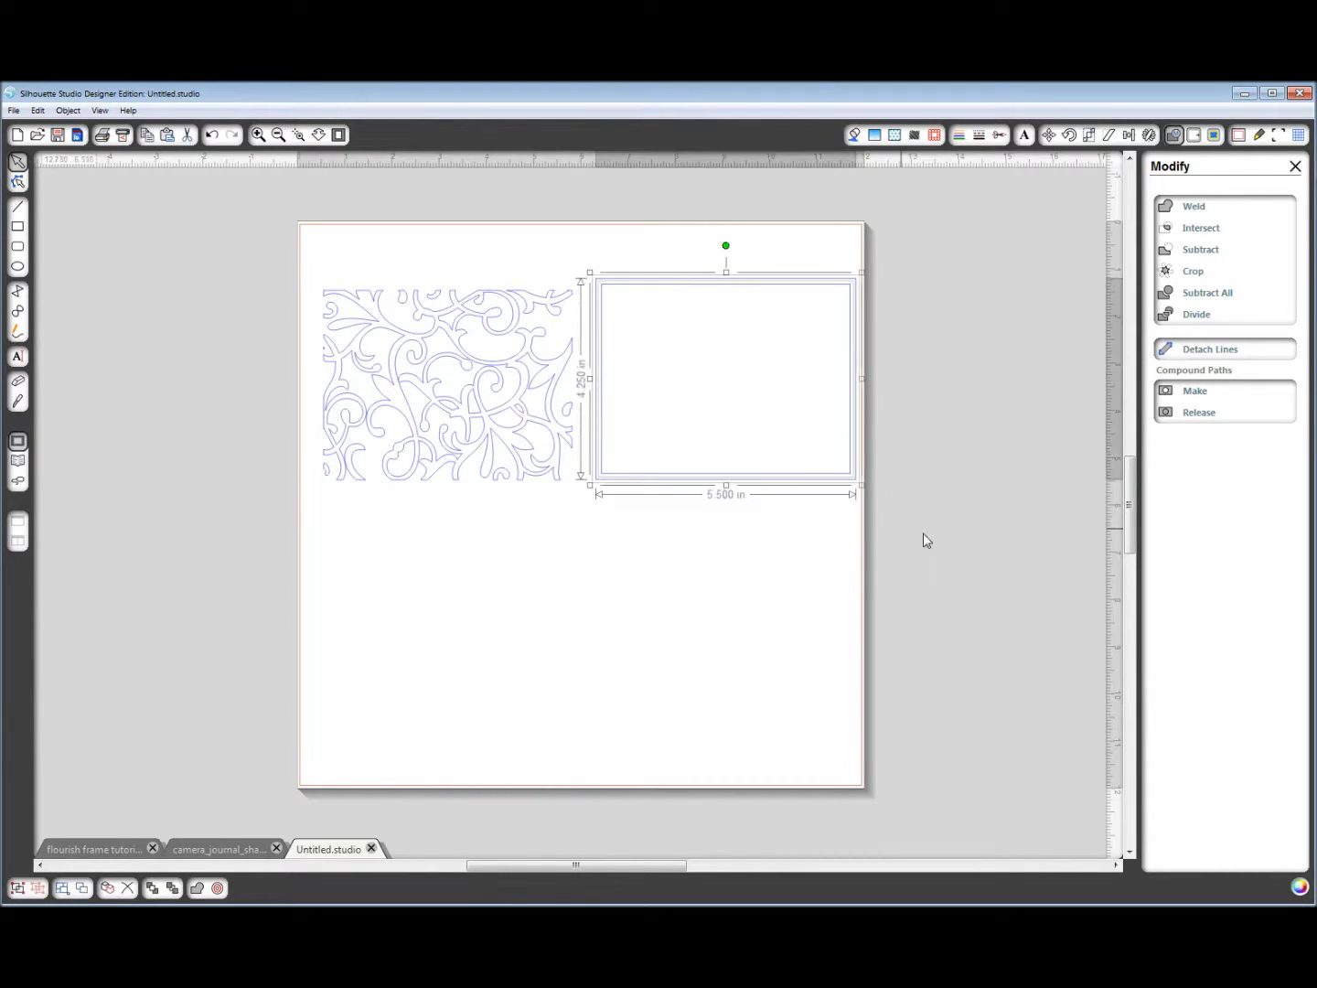
Step: Make the double-line rectangle frame a compound path and move it over the flourish
right_click(811, 390)
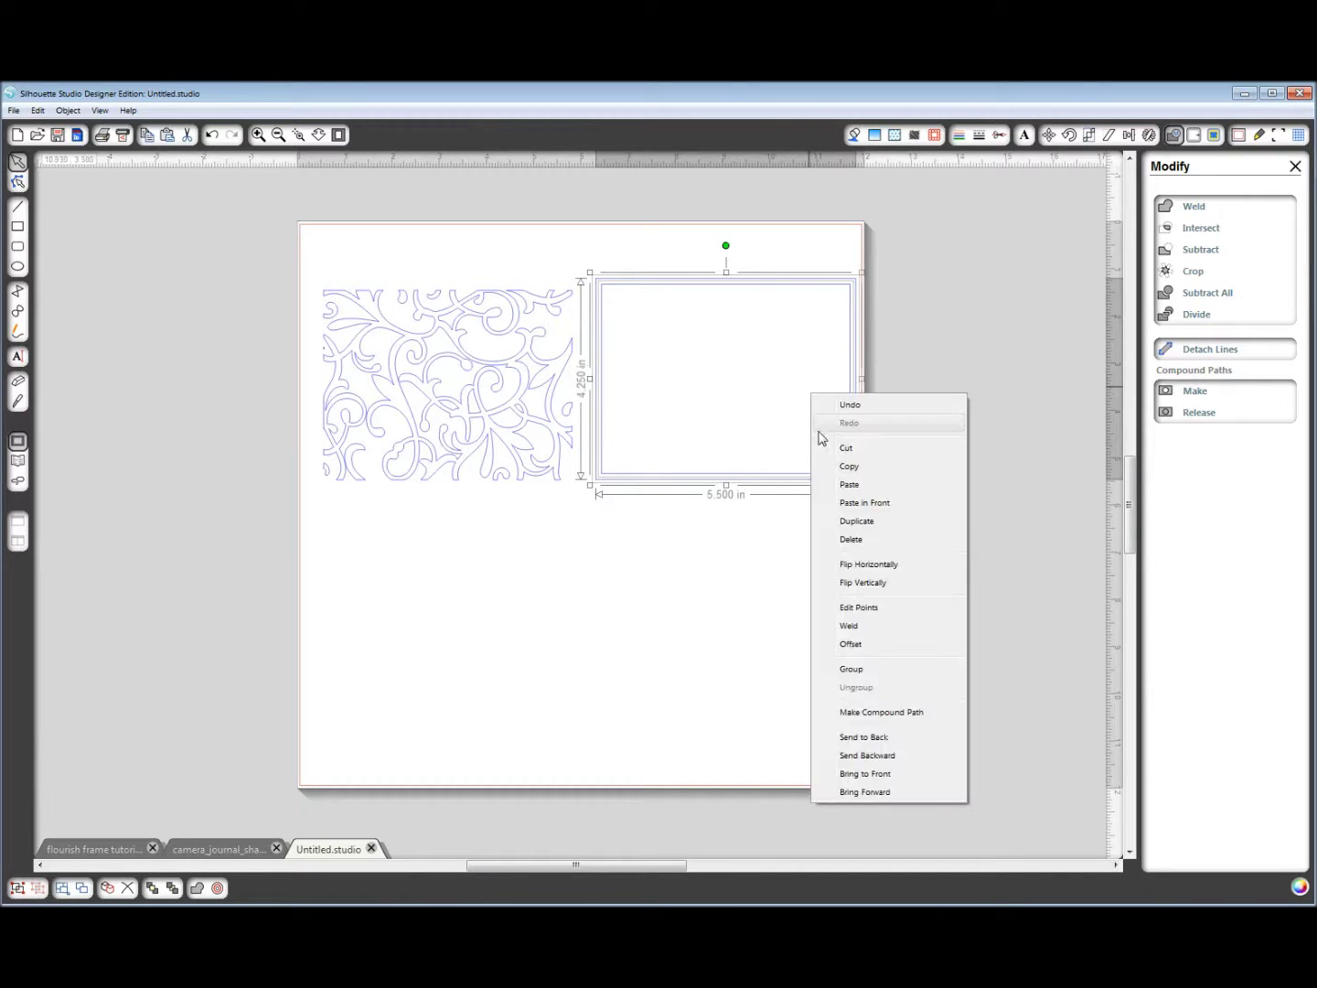
left_click(851, 713)
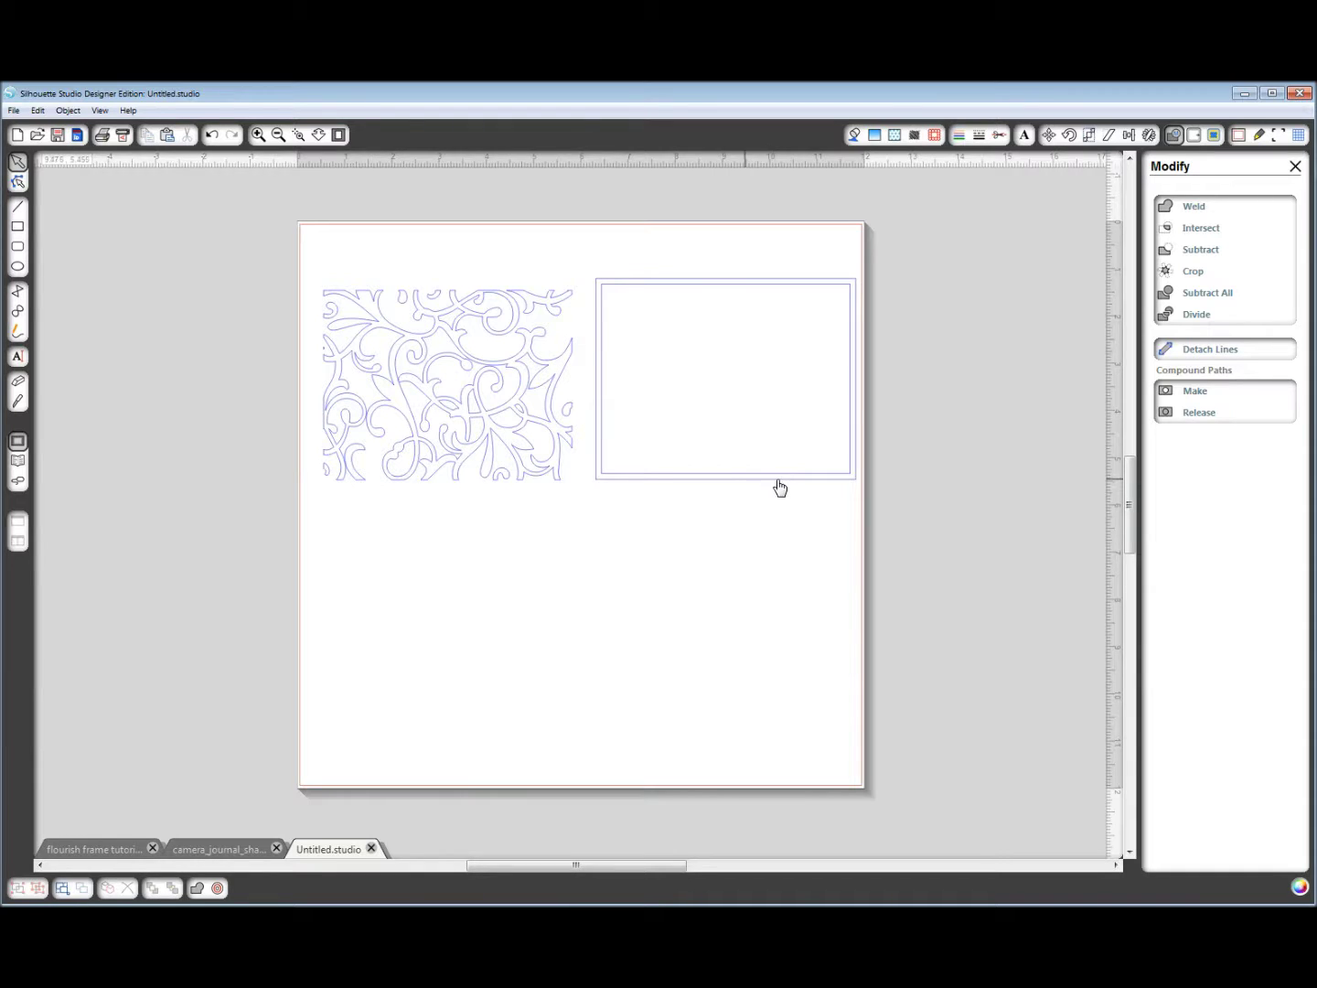
left_click_drag(779, 487, 501, 494)
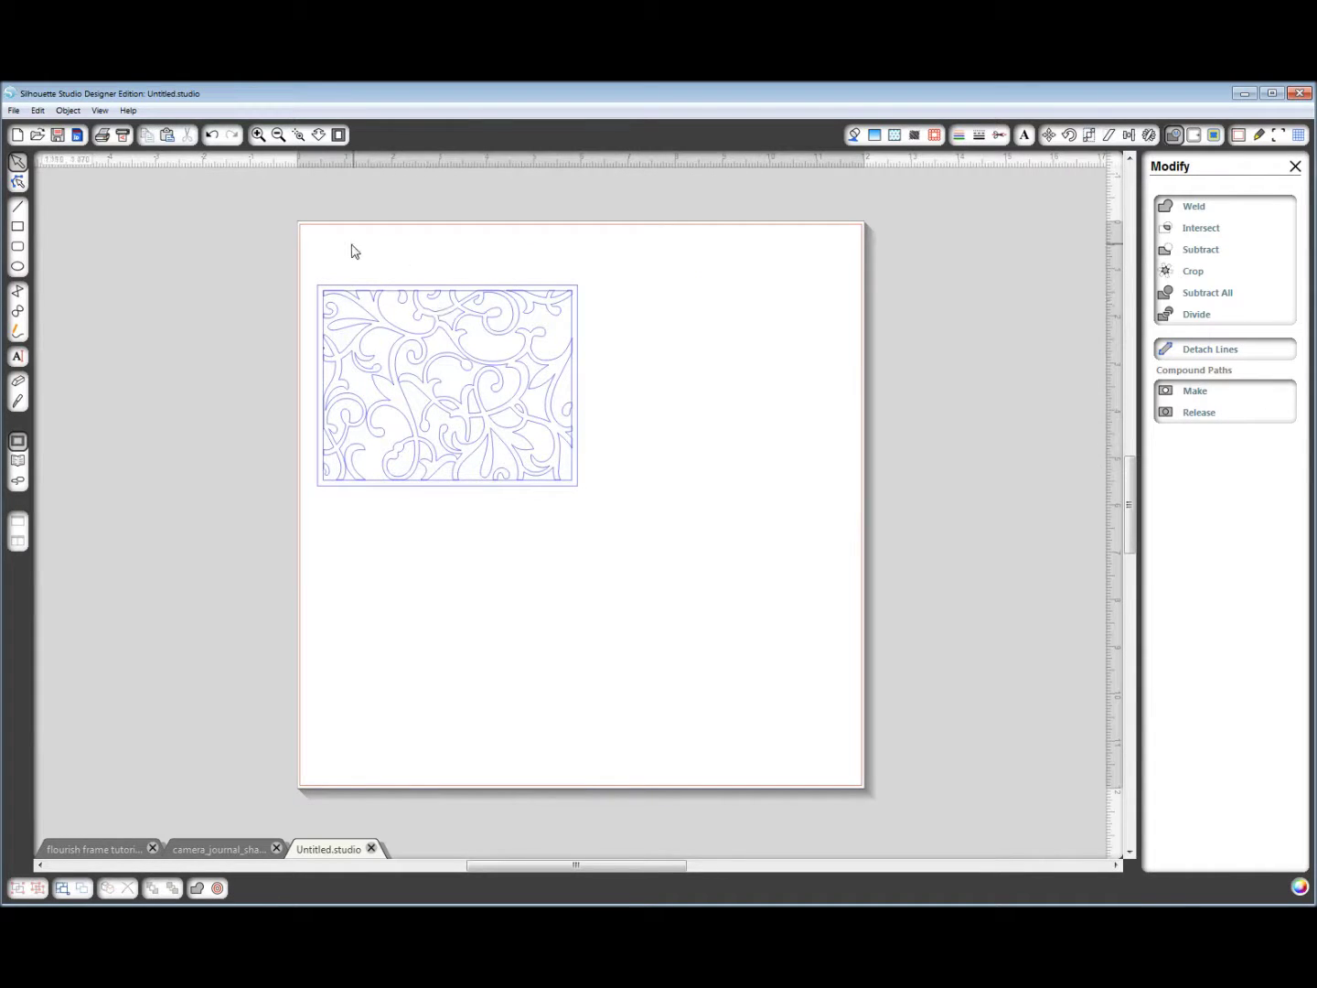
left_click_drag(293, 248, 661, 541)
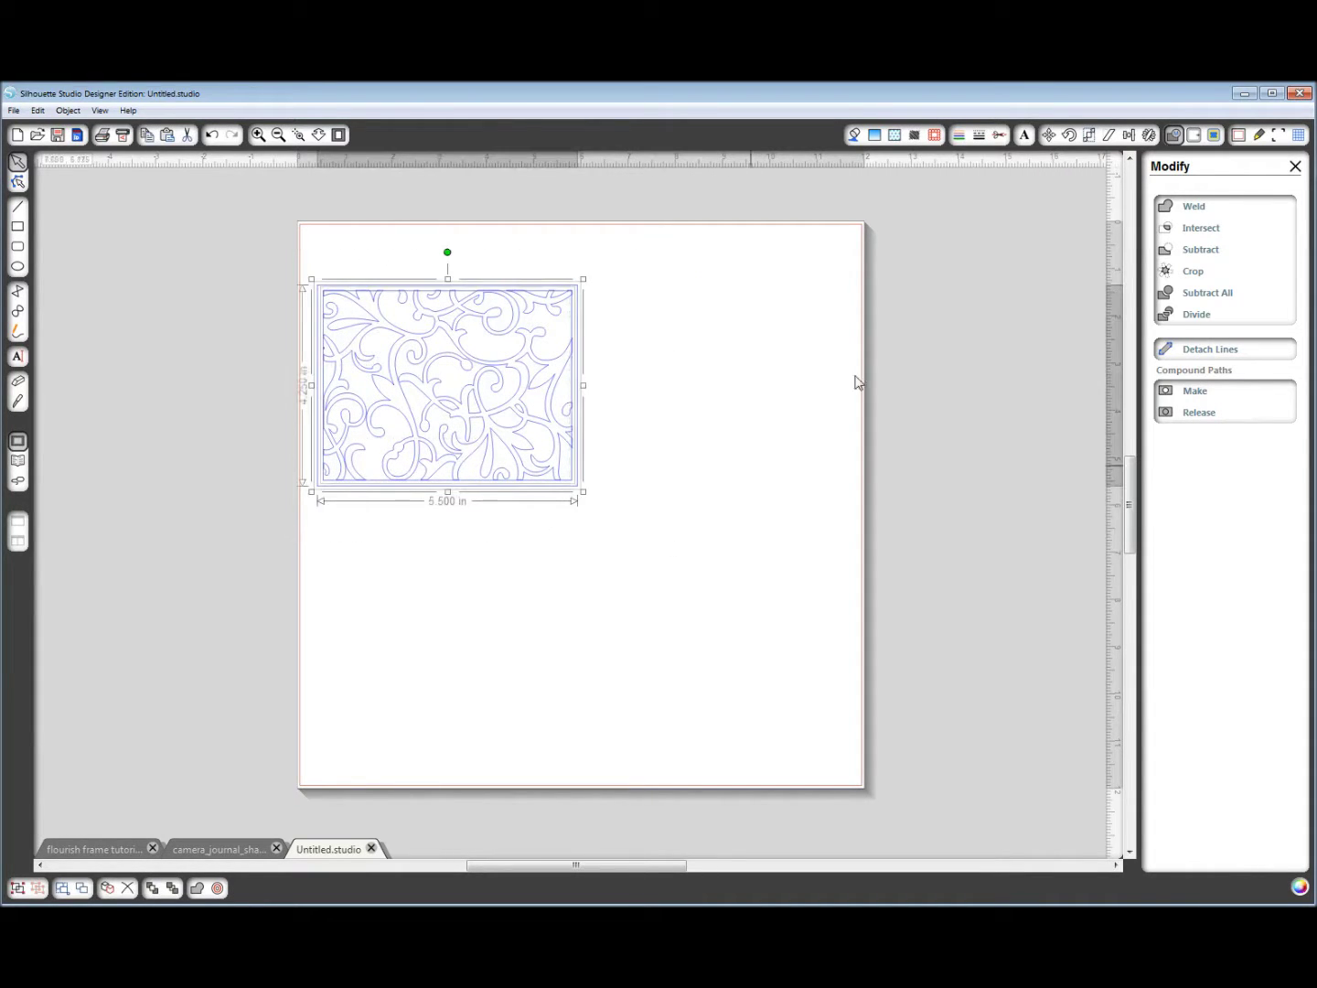
left_click(1131, 136)
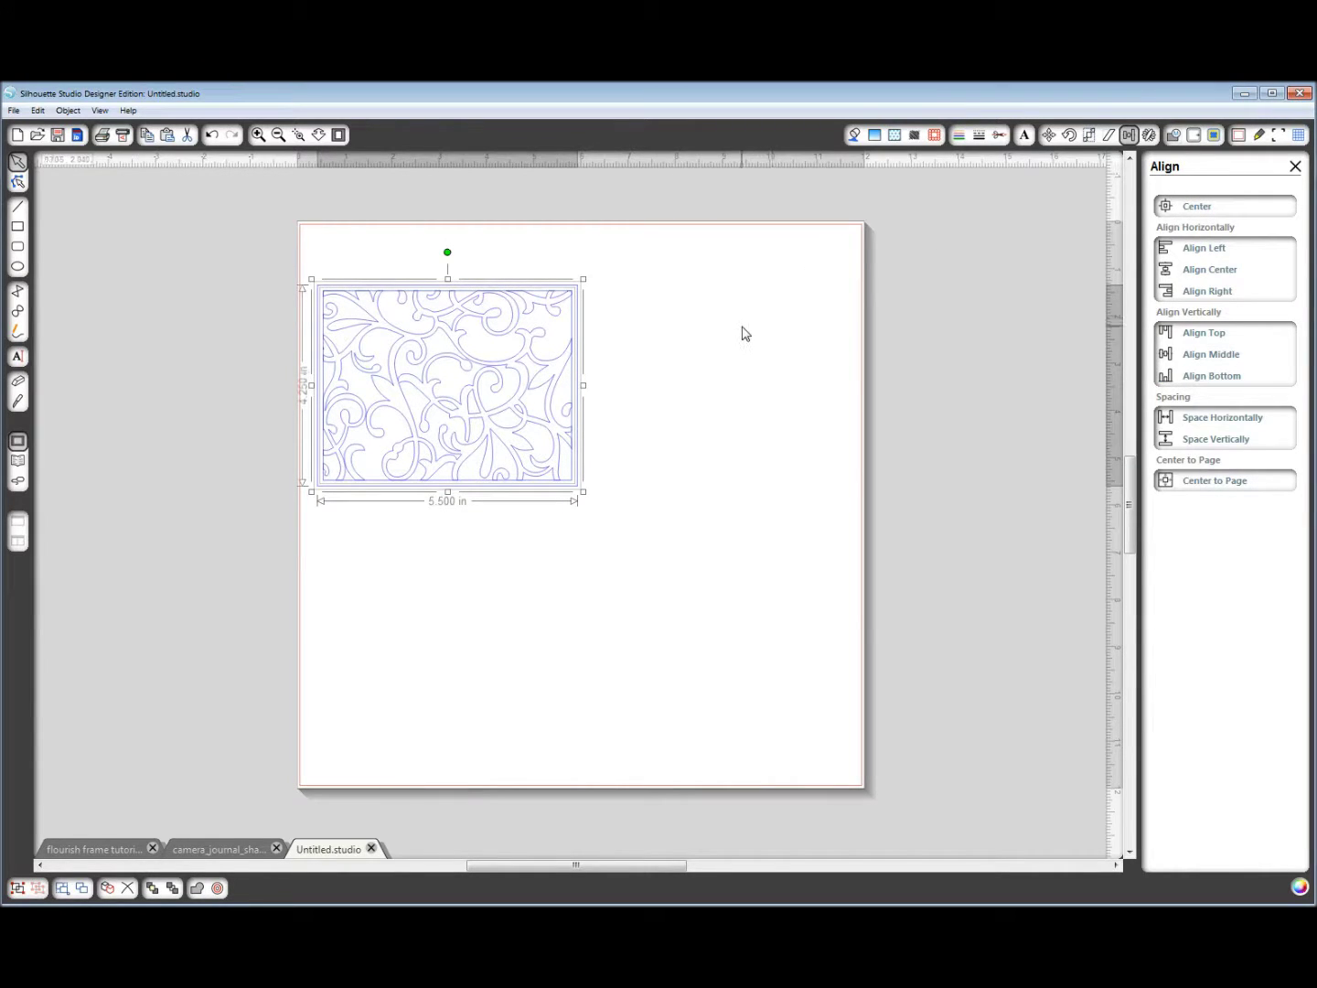
Step: Scale the flourish design to 5.500 x 4.250 in and weld it with the inner border
left_click(299, 135)
left_click_drag(294, 260, 599, 508)
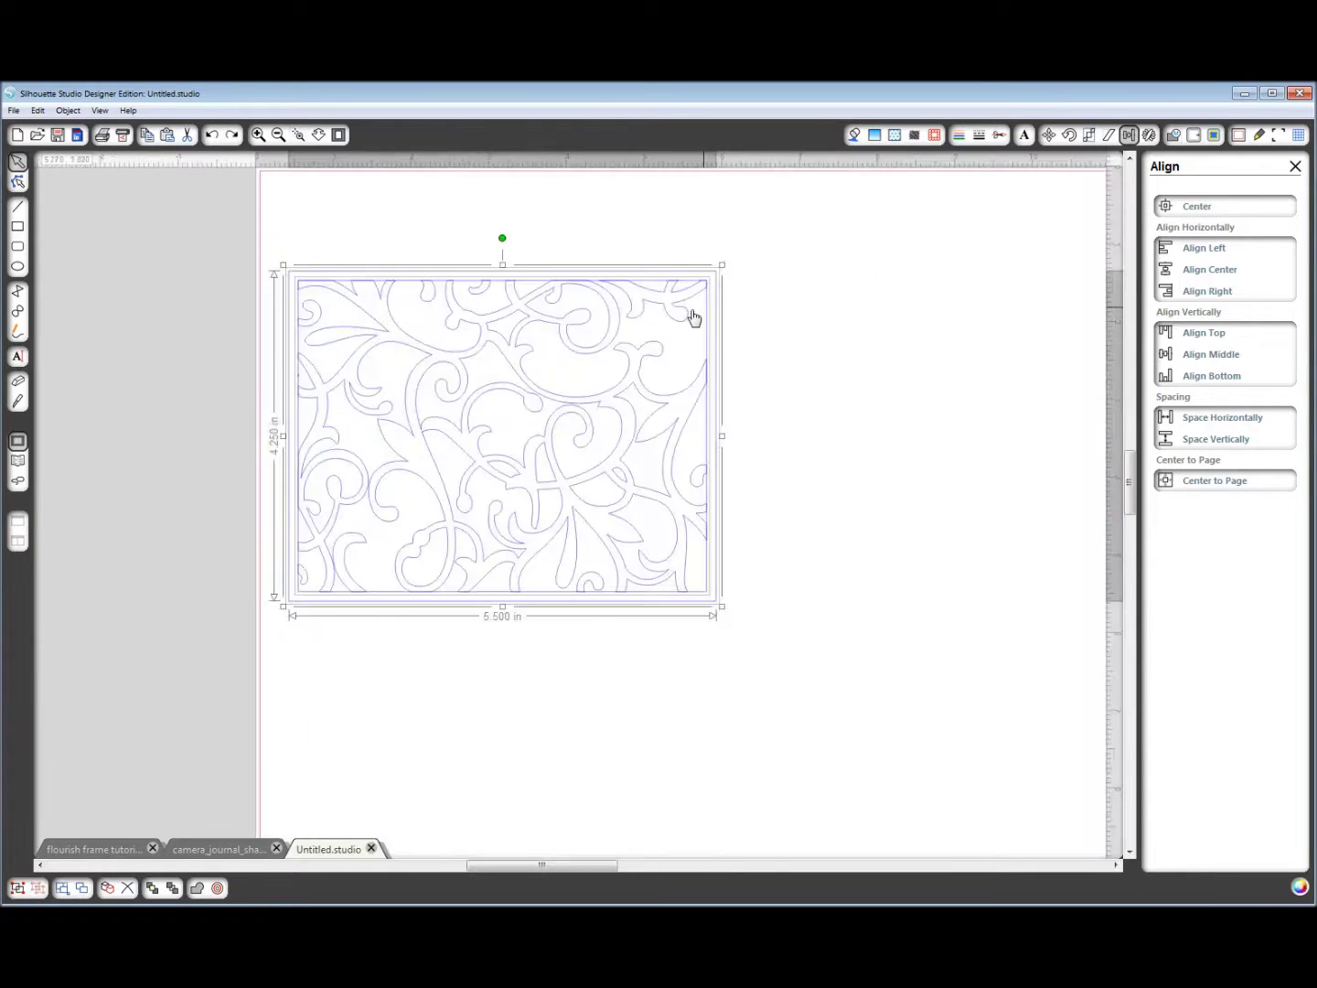
left_click(985, 244)
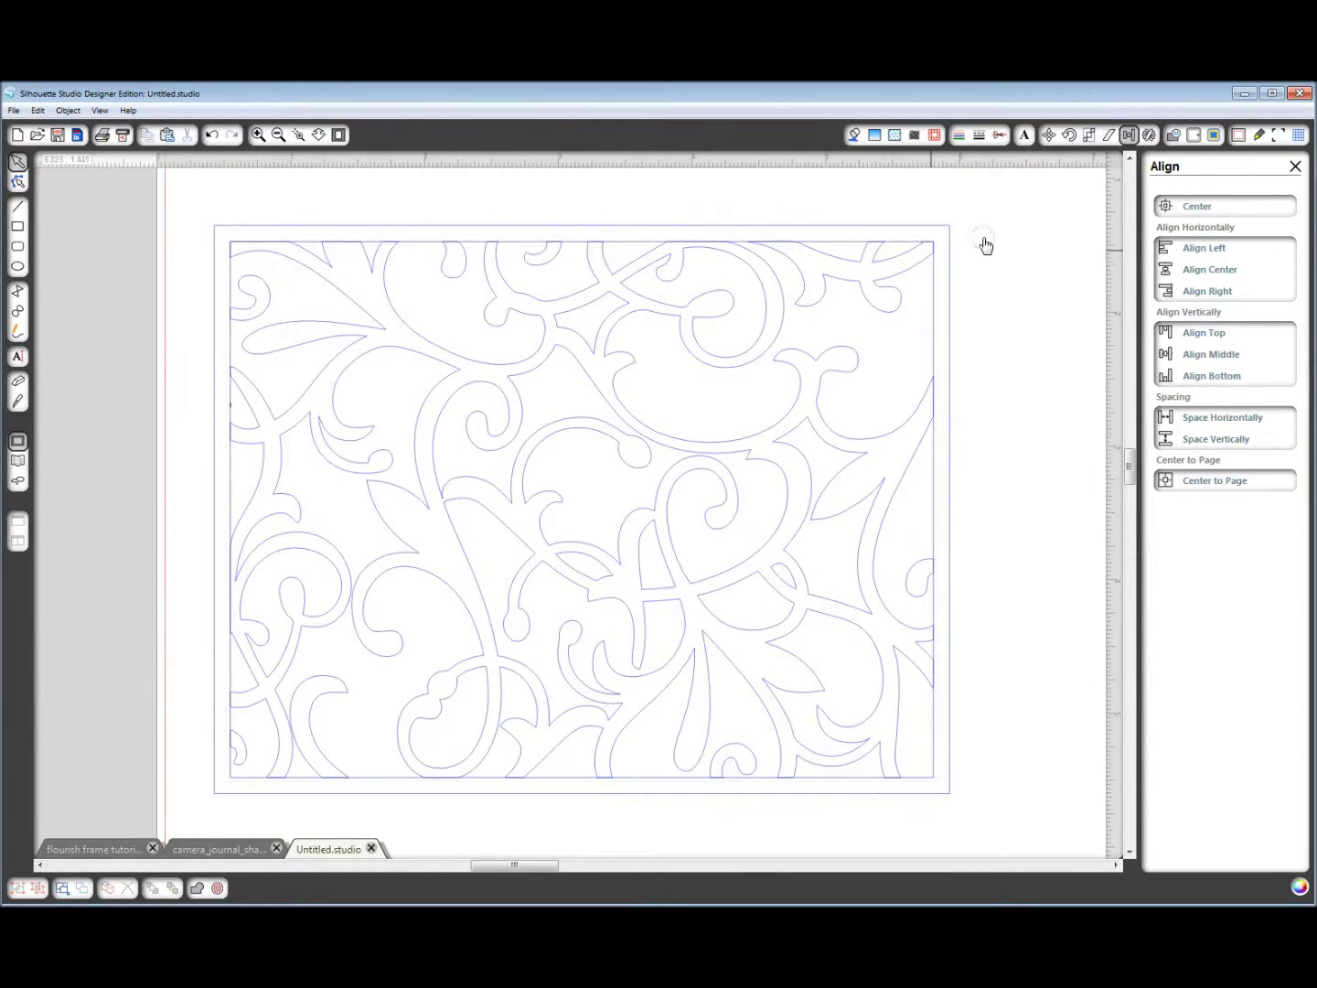
left_click(914, 275)
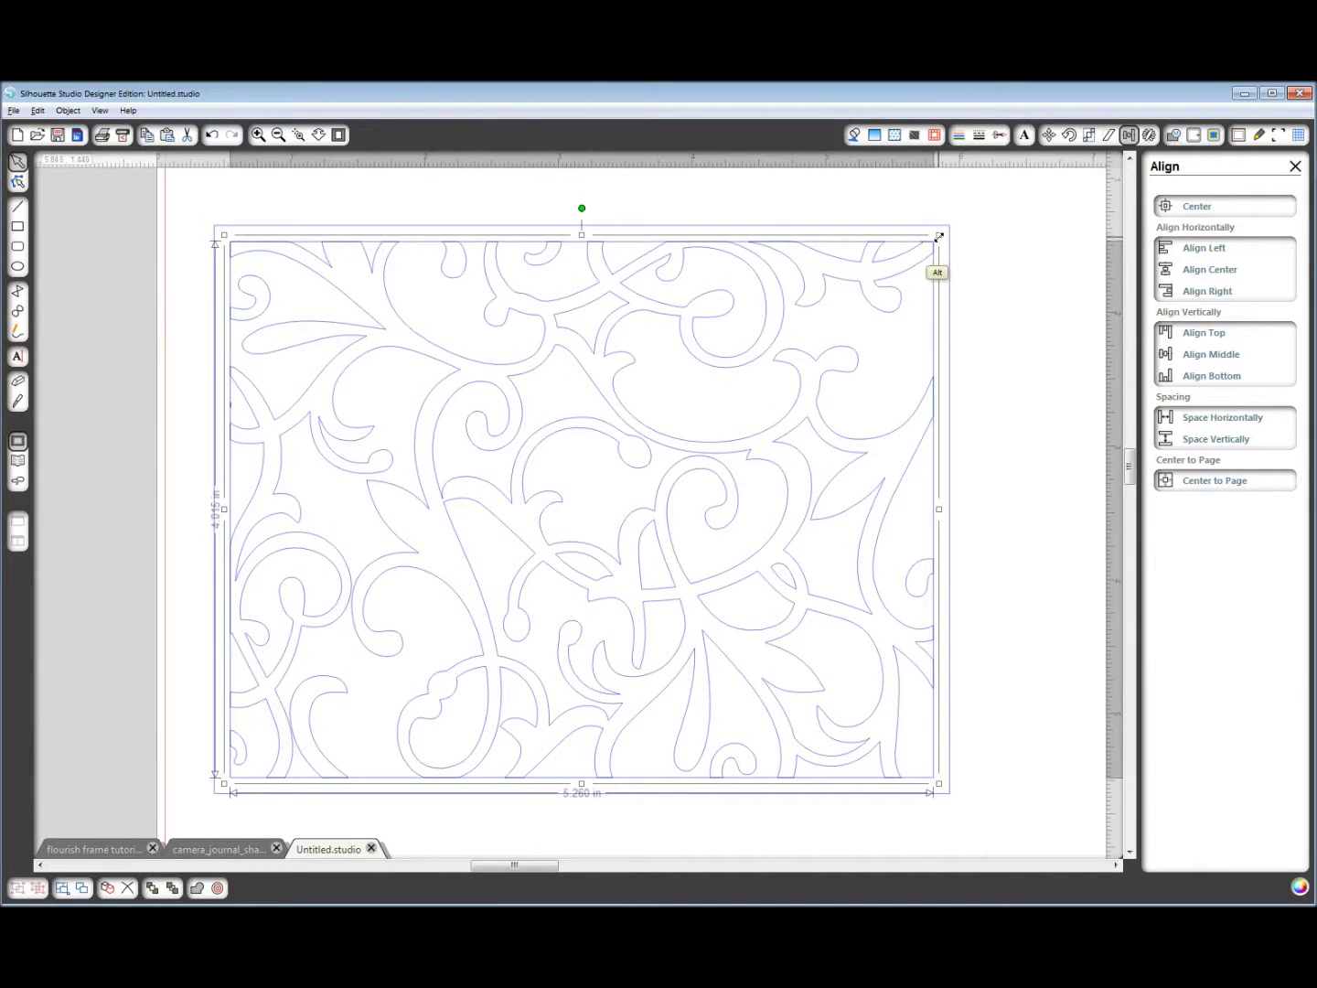
mouse_move(939, 237)
left_mouse_down()
mouse_move(948, 225)
mouse_move(942, 235)
left_mouse_up()
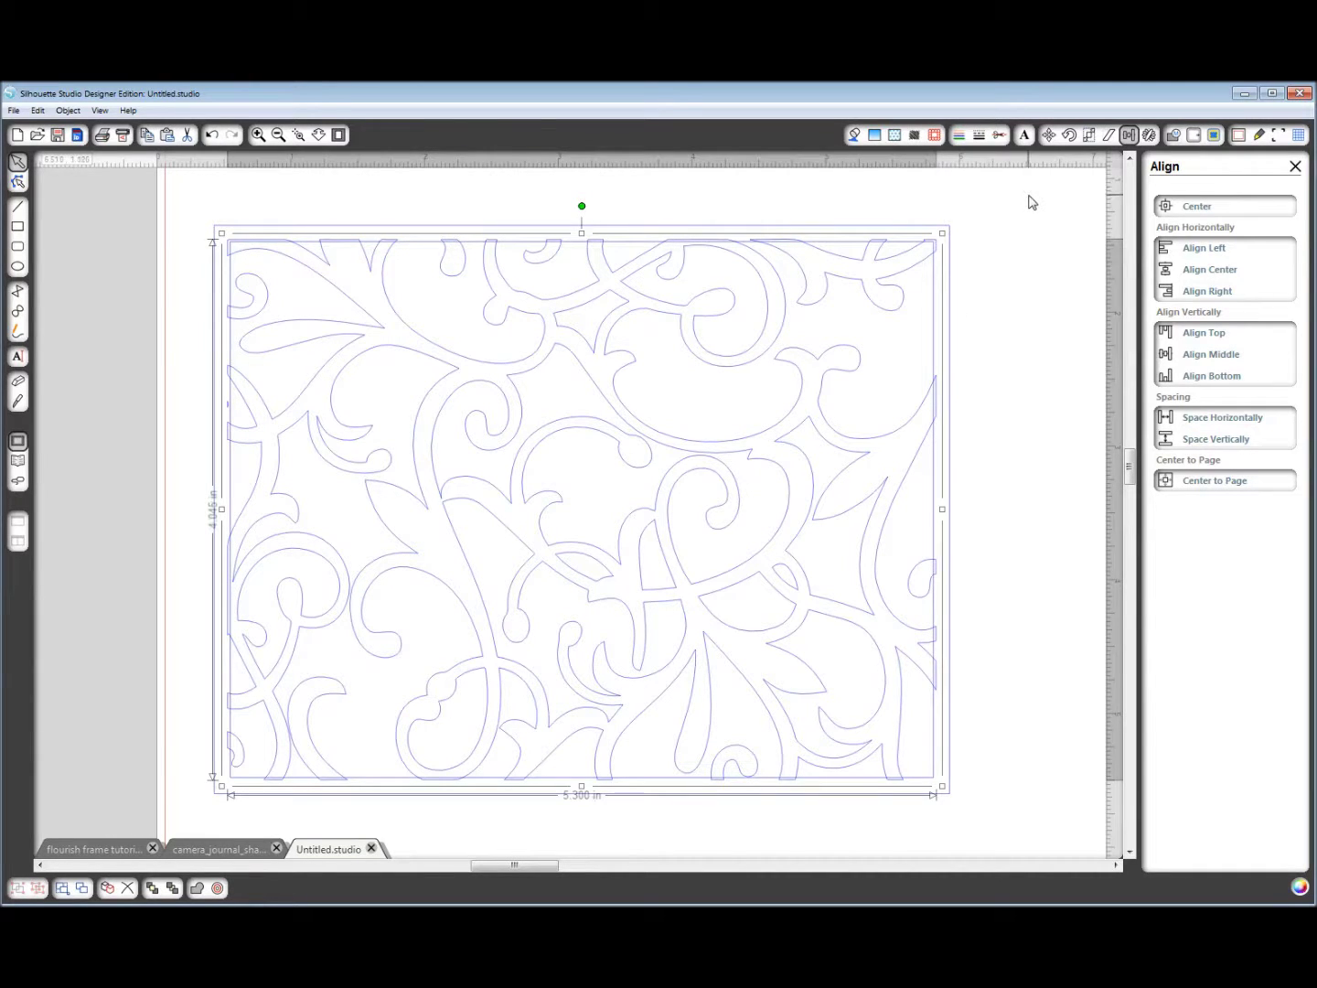
left_click_drag(1028, 195, 196, 811)
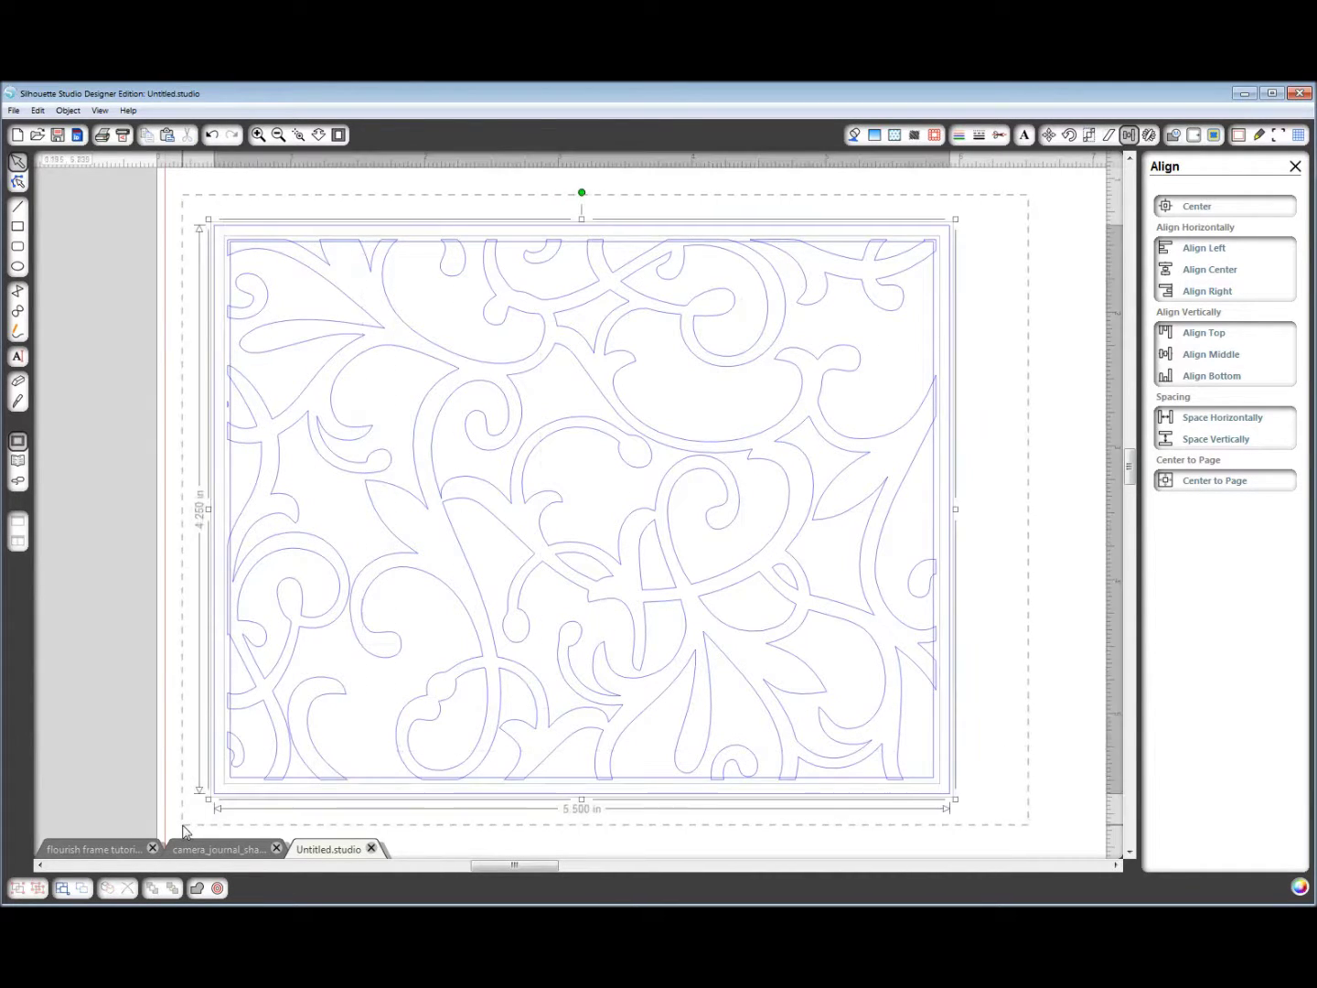
left_click(199, 889)
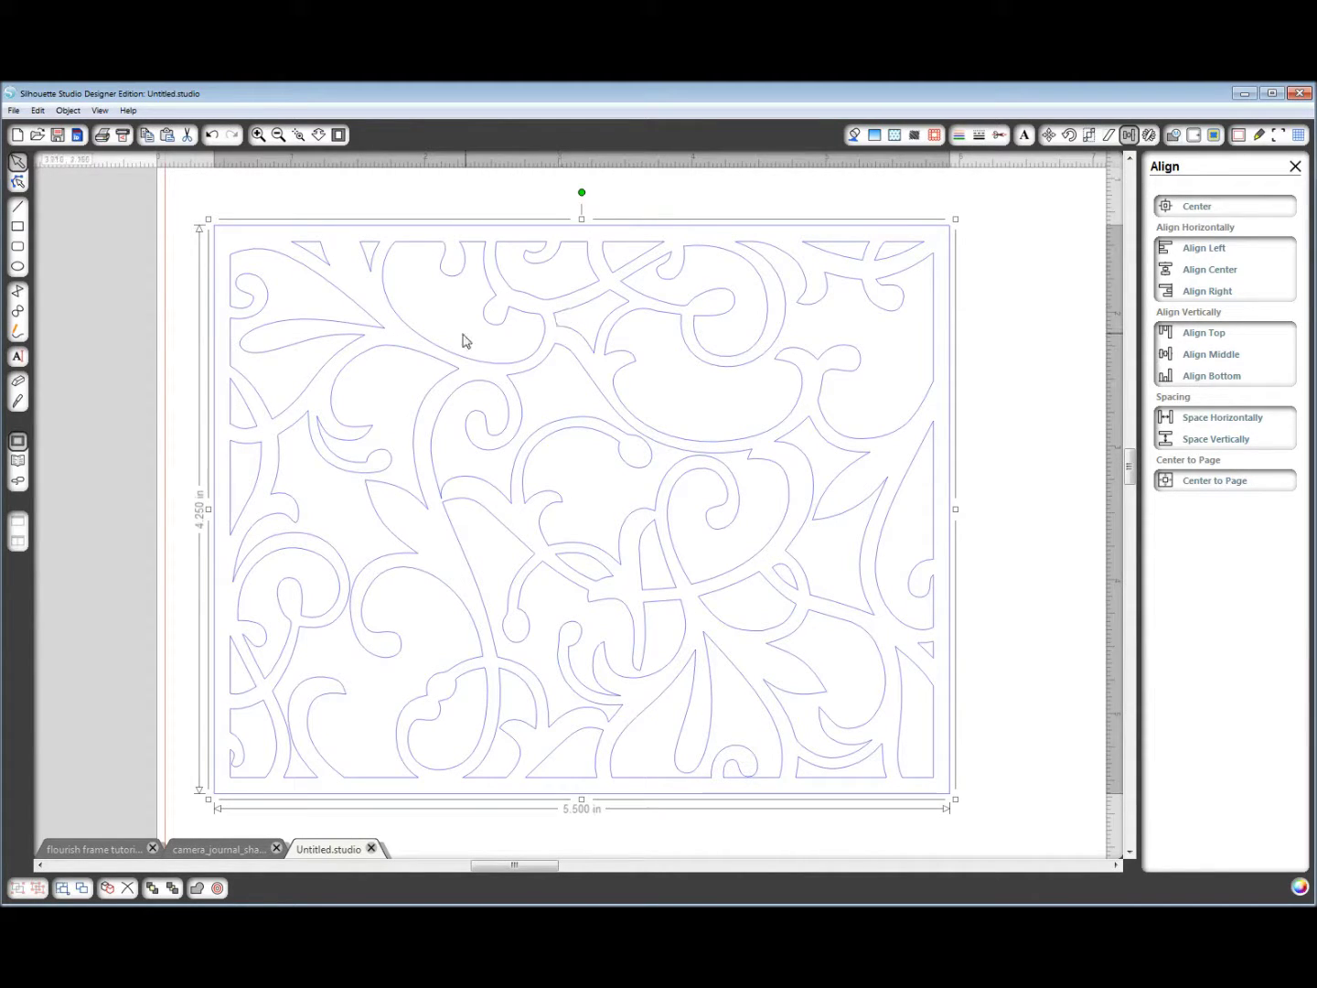
left_click(338, 135)
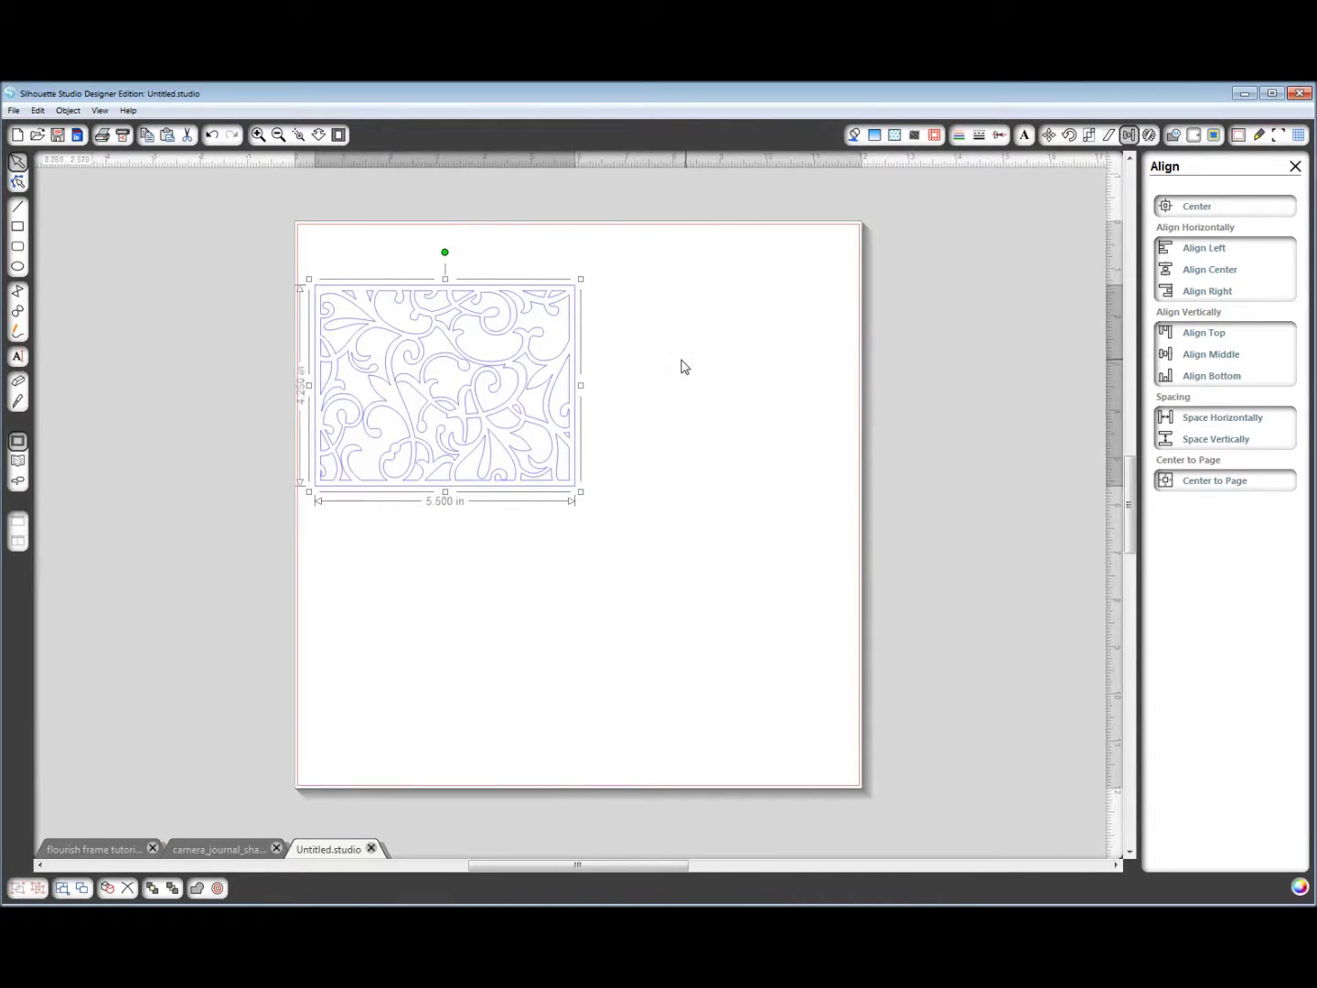
Step: Draw a new rectangle right of the flourish panel and size it to 3.235 x 2.005 in
left_click(681, 367)
left_click(19, 229)
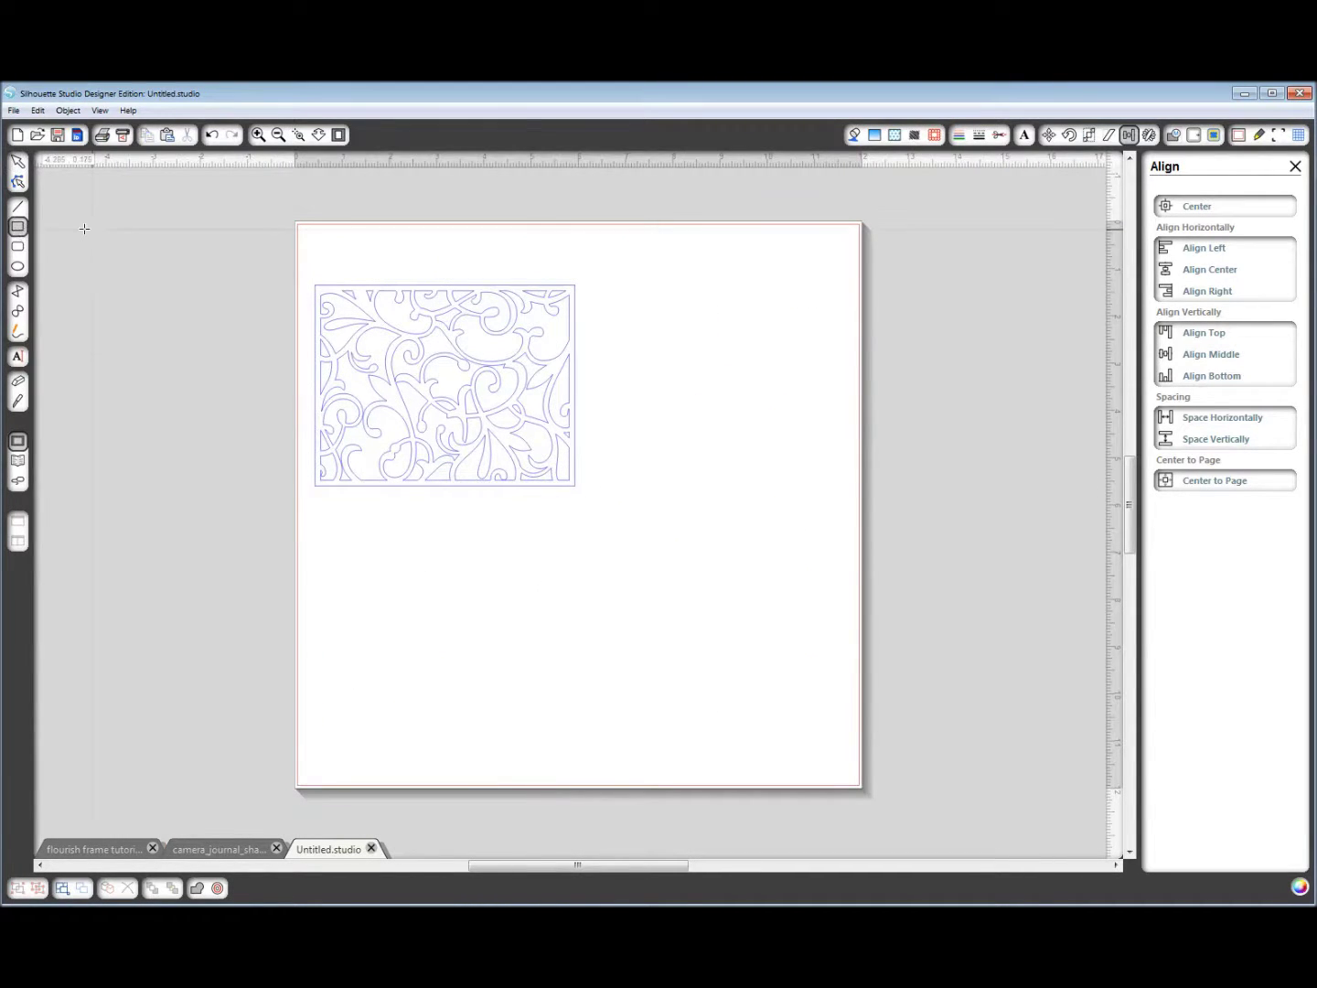
left_click_drag(612, 328, 780, 425)
left_click(780, 406)
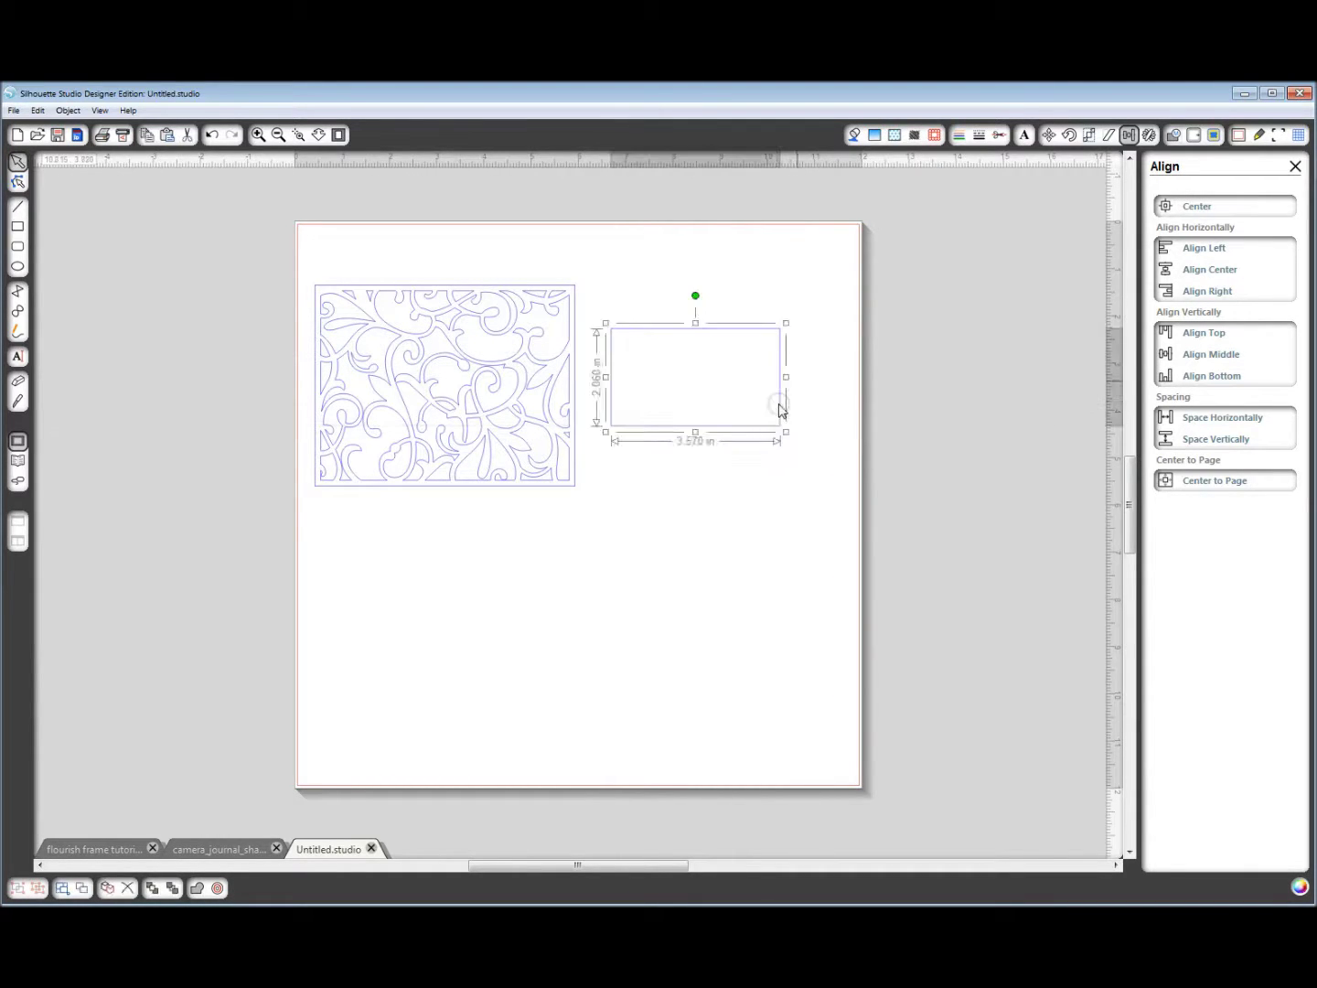
left_click(1089, 134)
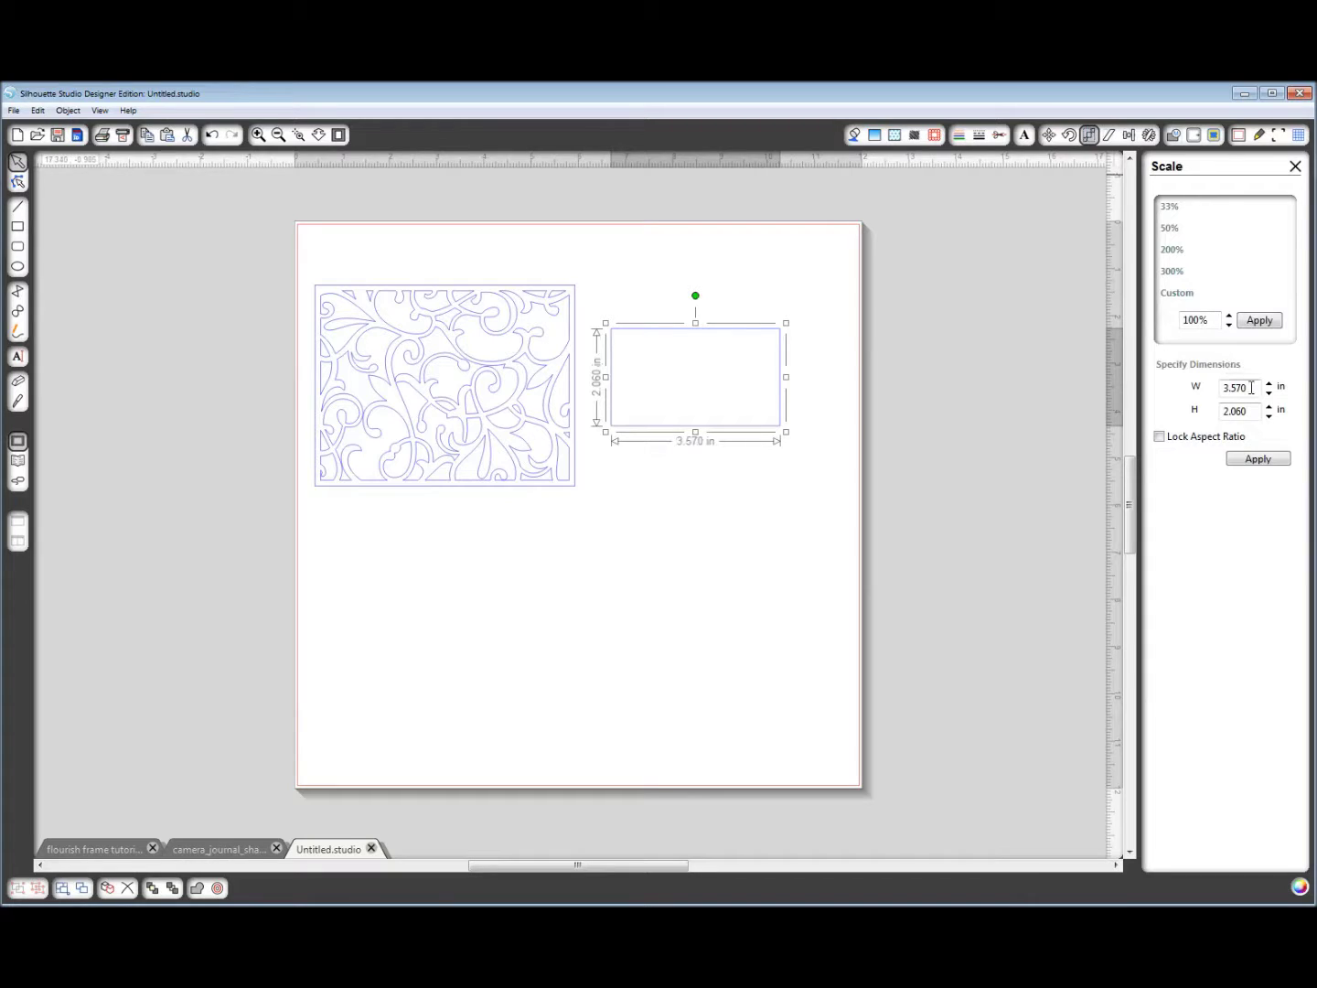
double_click(1251, 386)
double_click(1256, 414)
left_click(1246, 462)
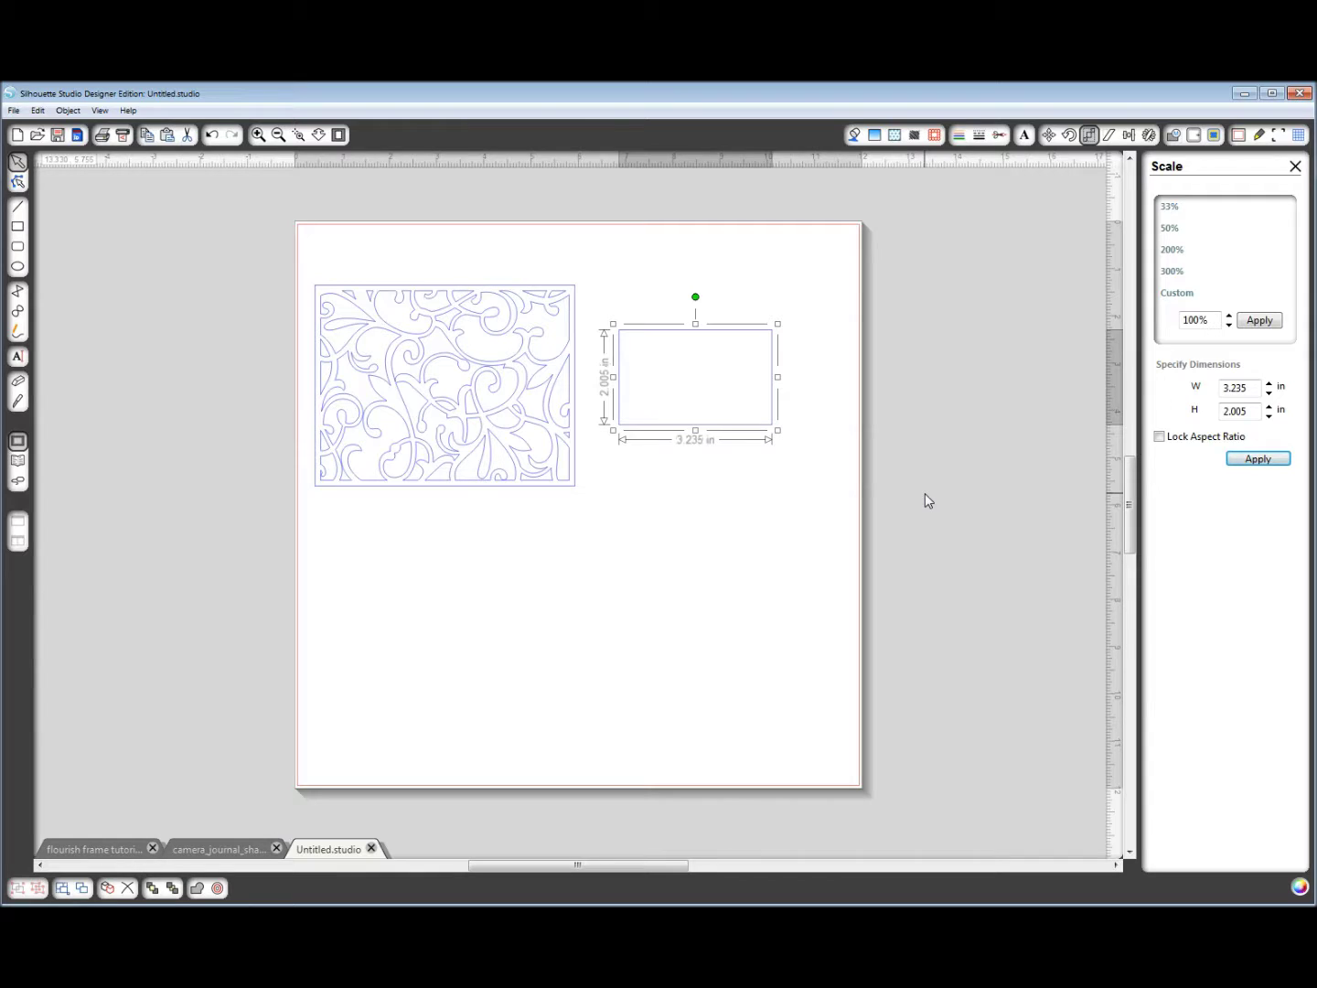
Step: Add a 0.120 in outer offset border around the small rectangle
left_click(1194, 136)
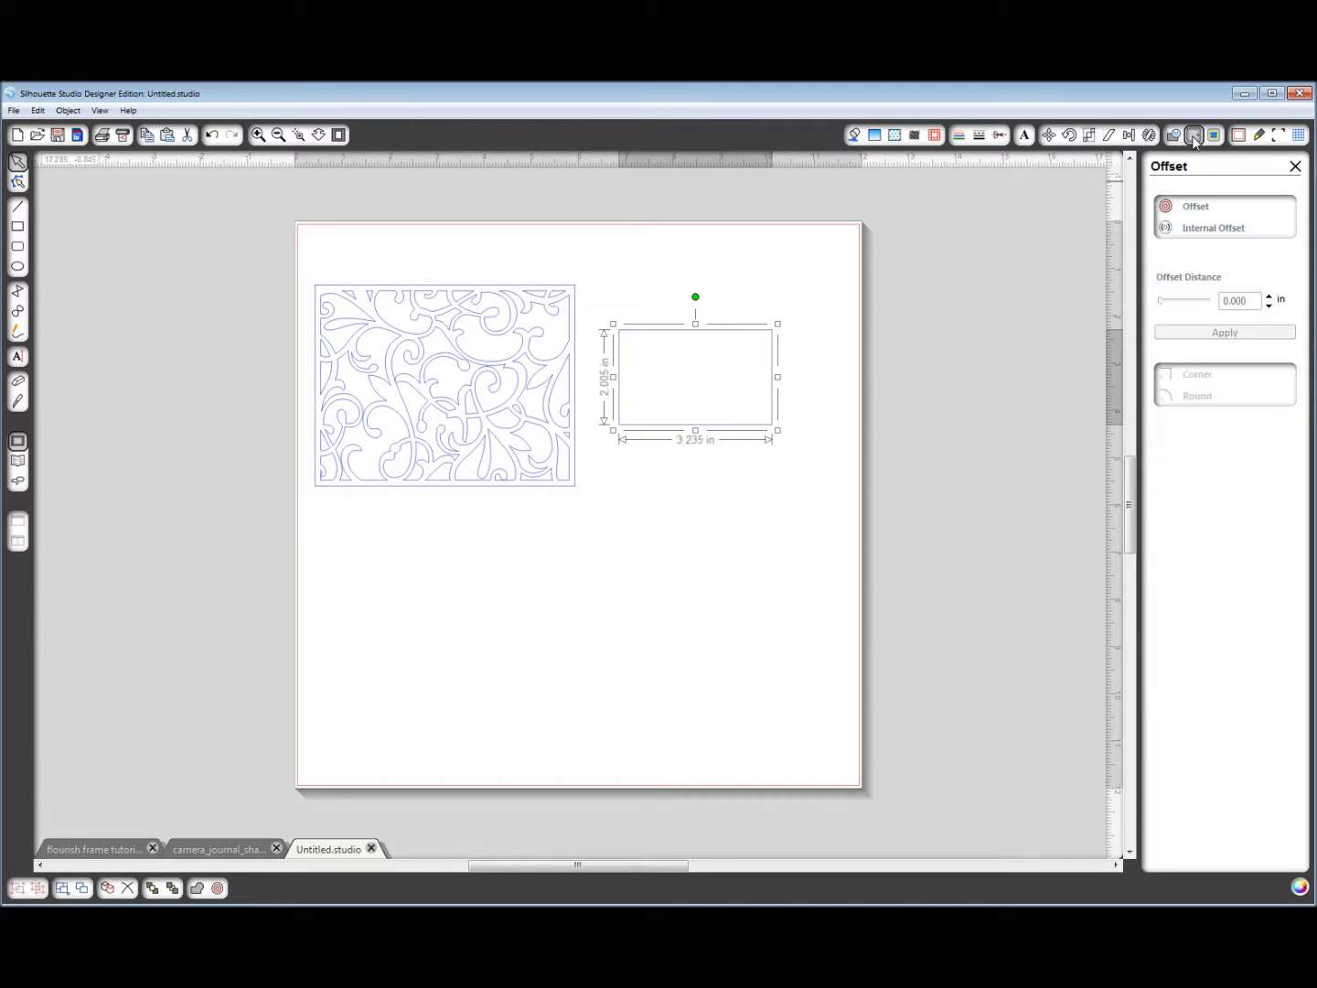
left_click(1197, 210)
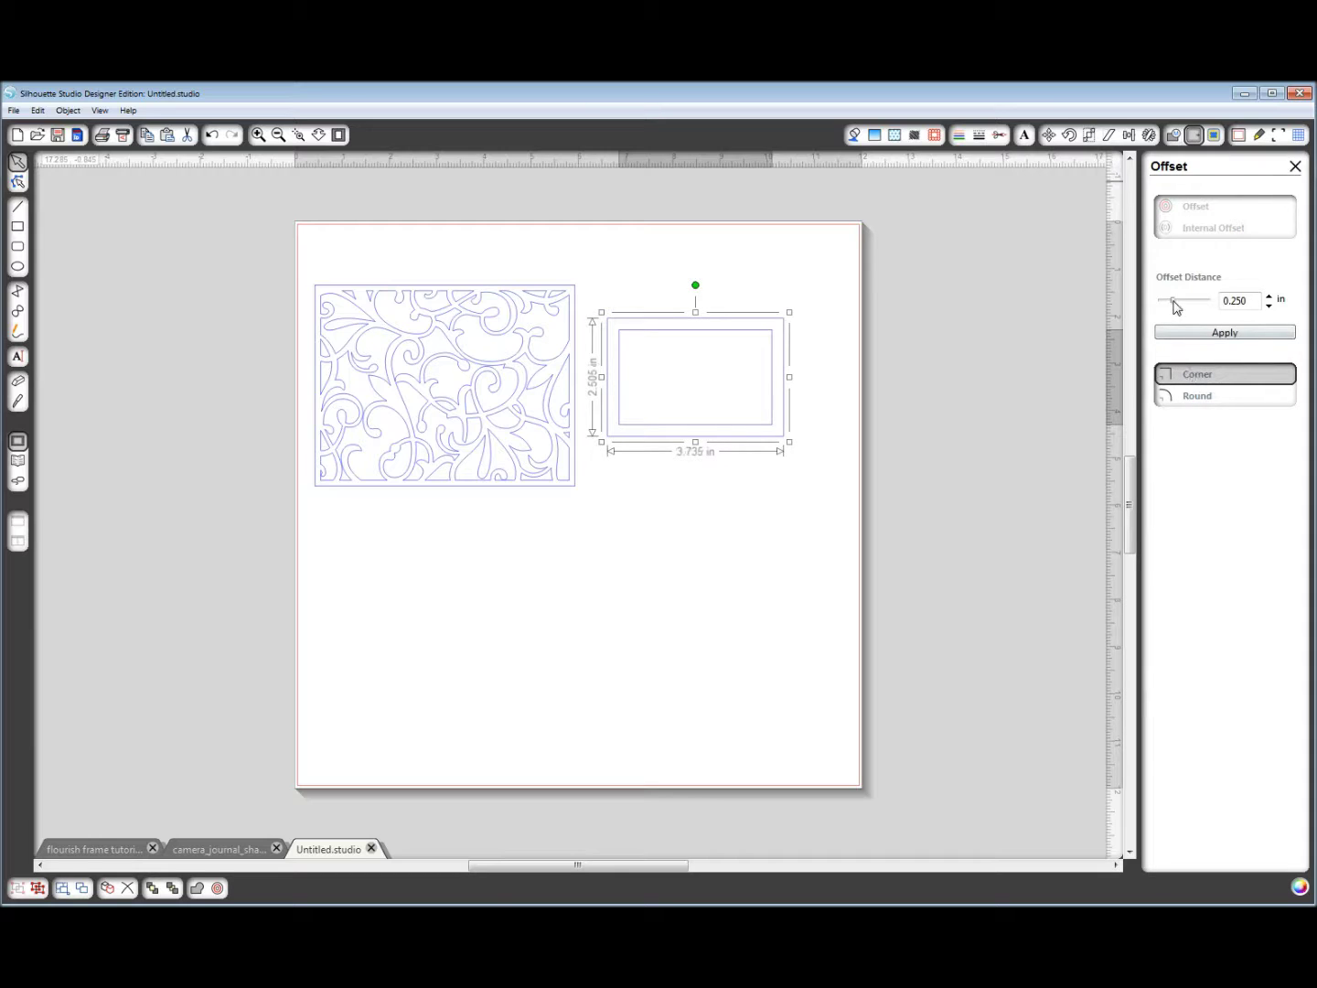
left_click_drag(1176, 308, 1167, 306)
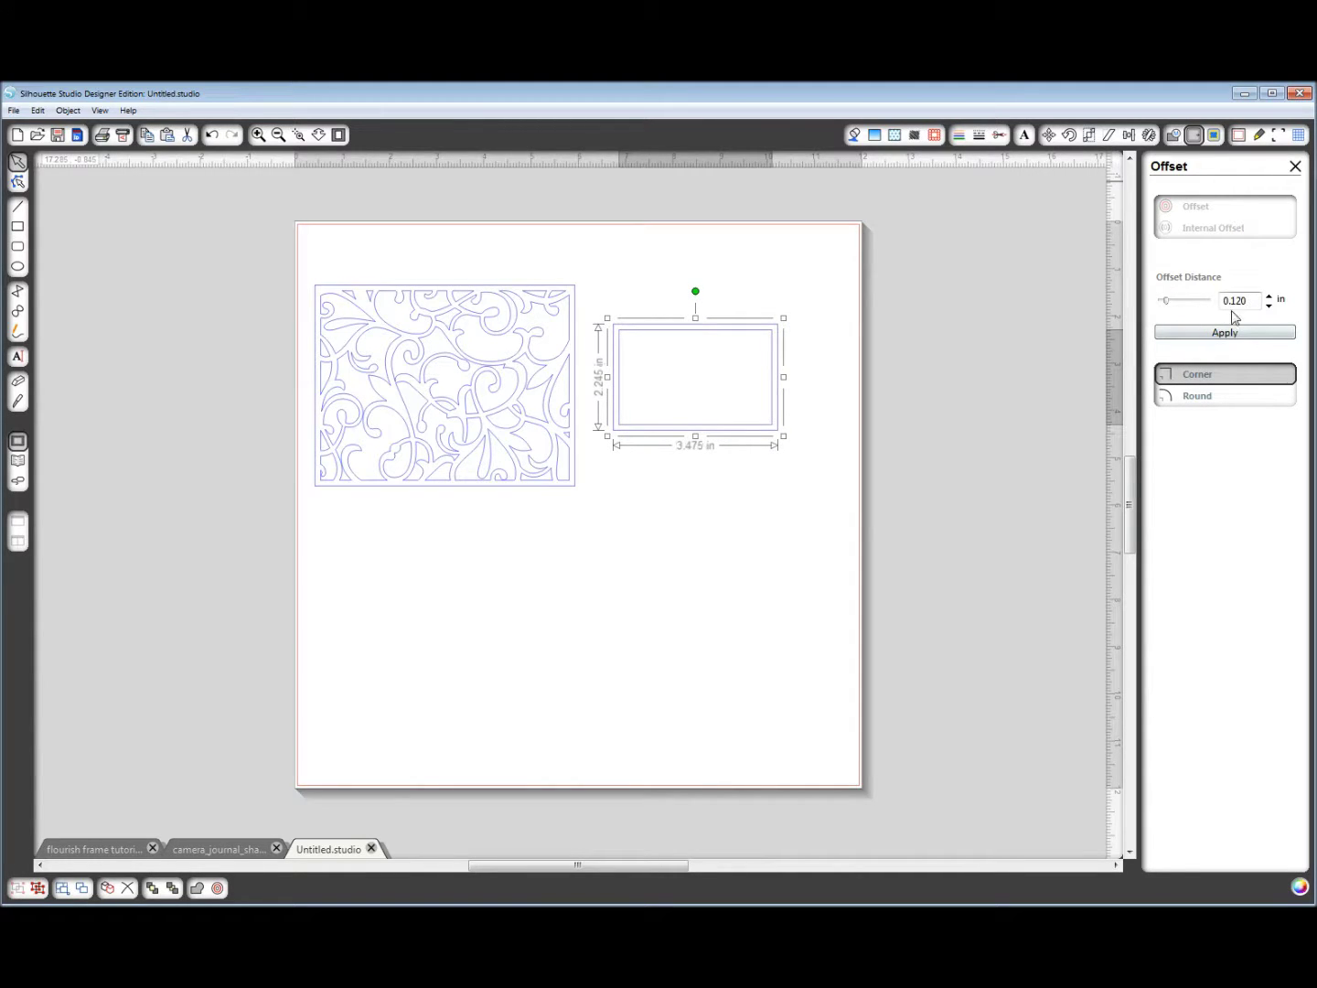
left_click(1219, 335)
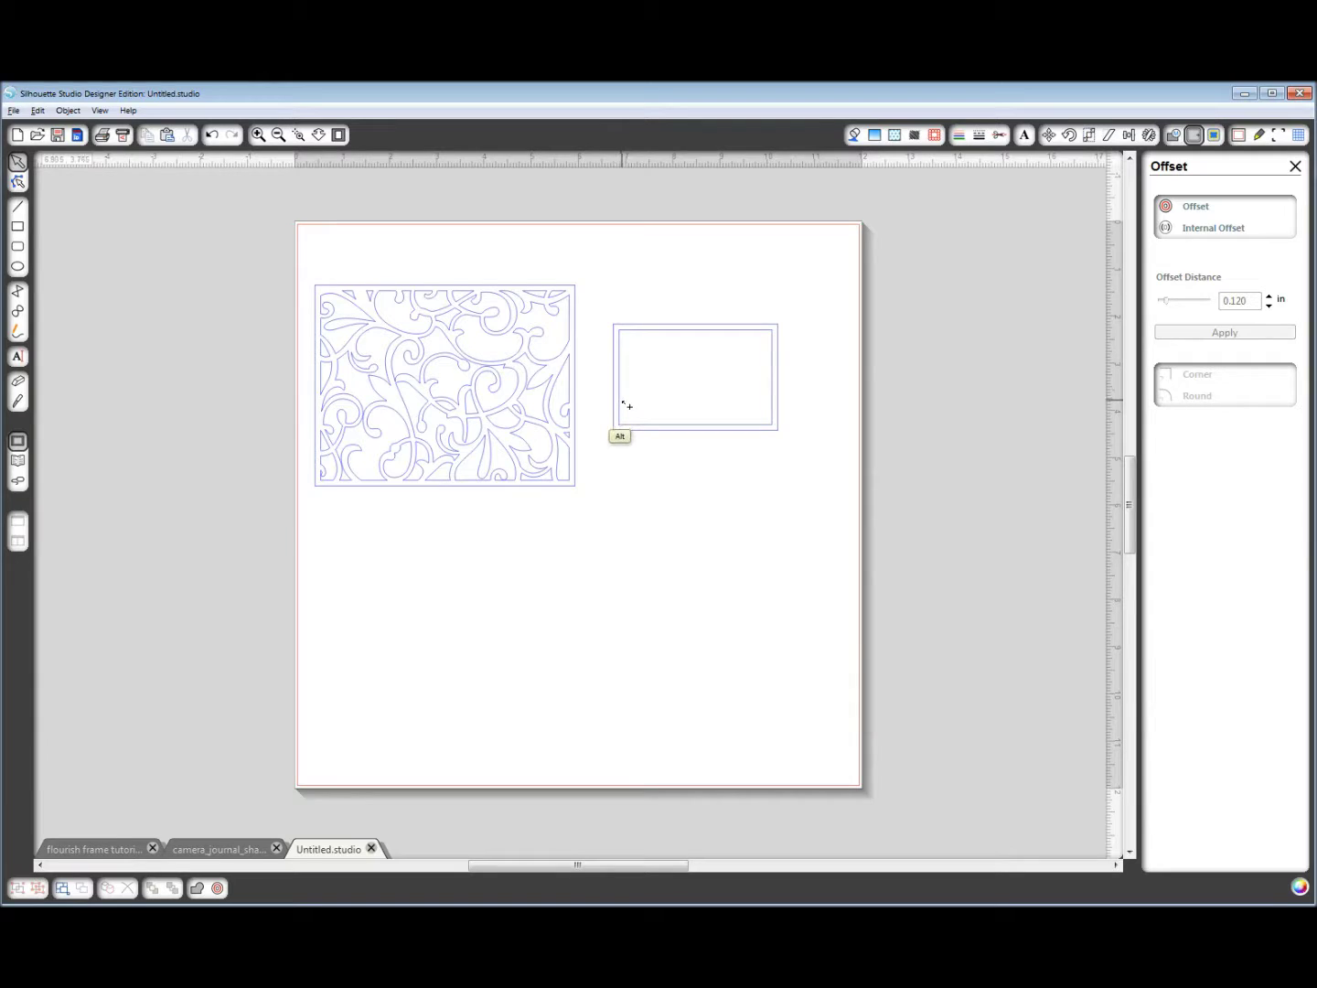
Step: Move the inner rectangle over the flourish panel and select both together
left_click_drag(626, 412, 373, 420)
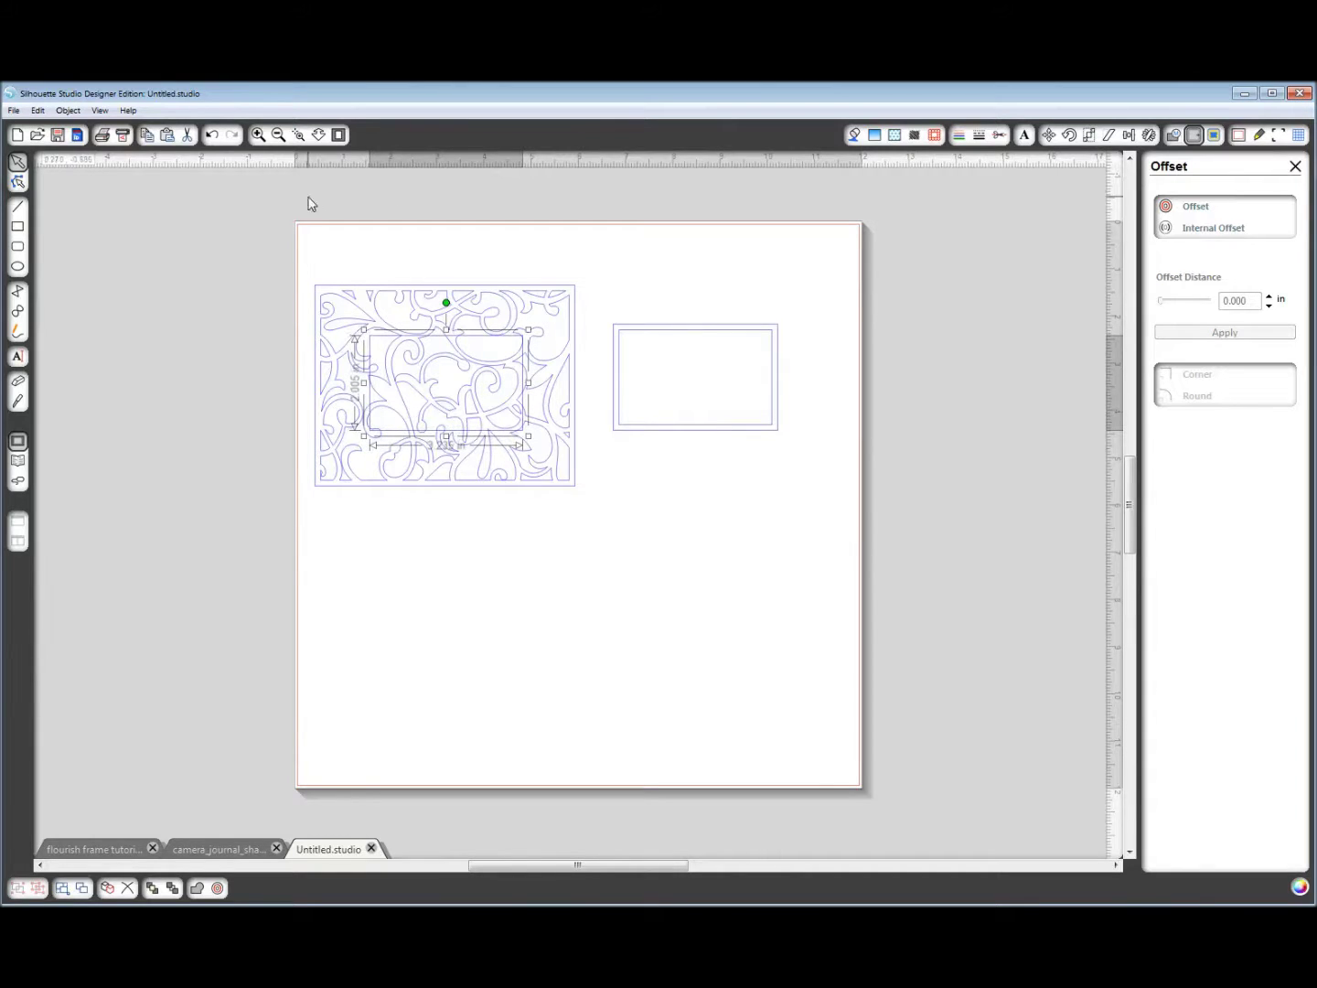
left_click_drag(291, 253, 620, 527)
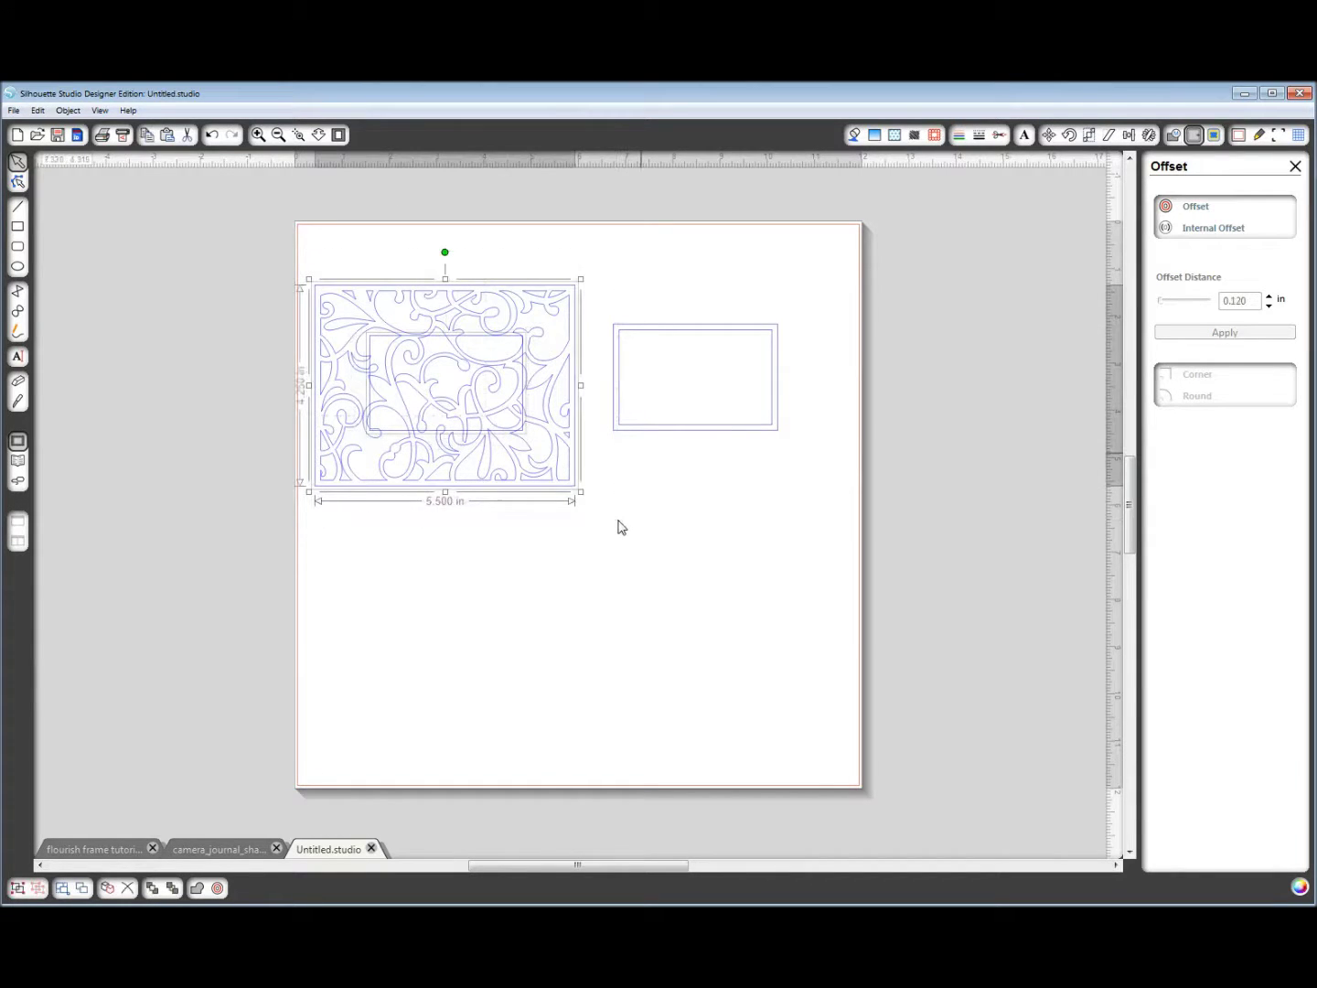
left_click(1128, 135)
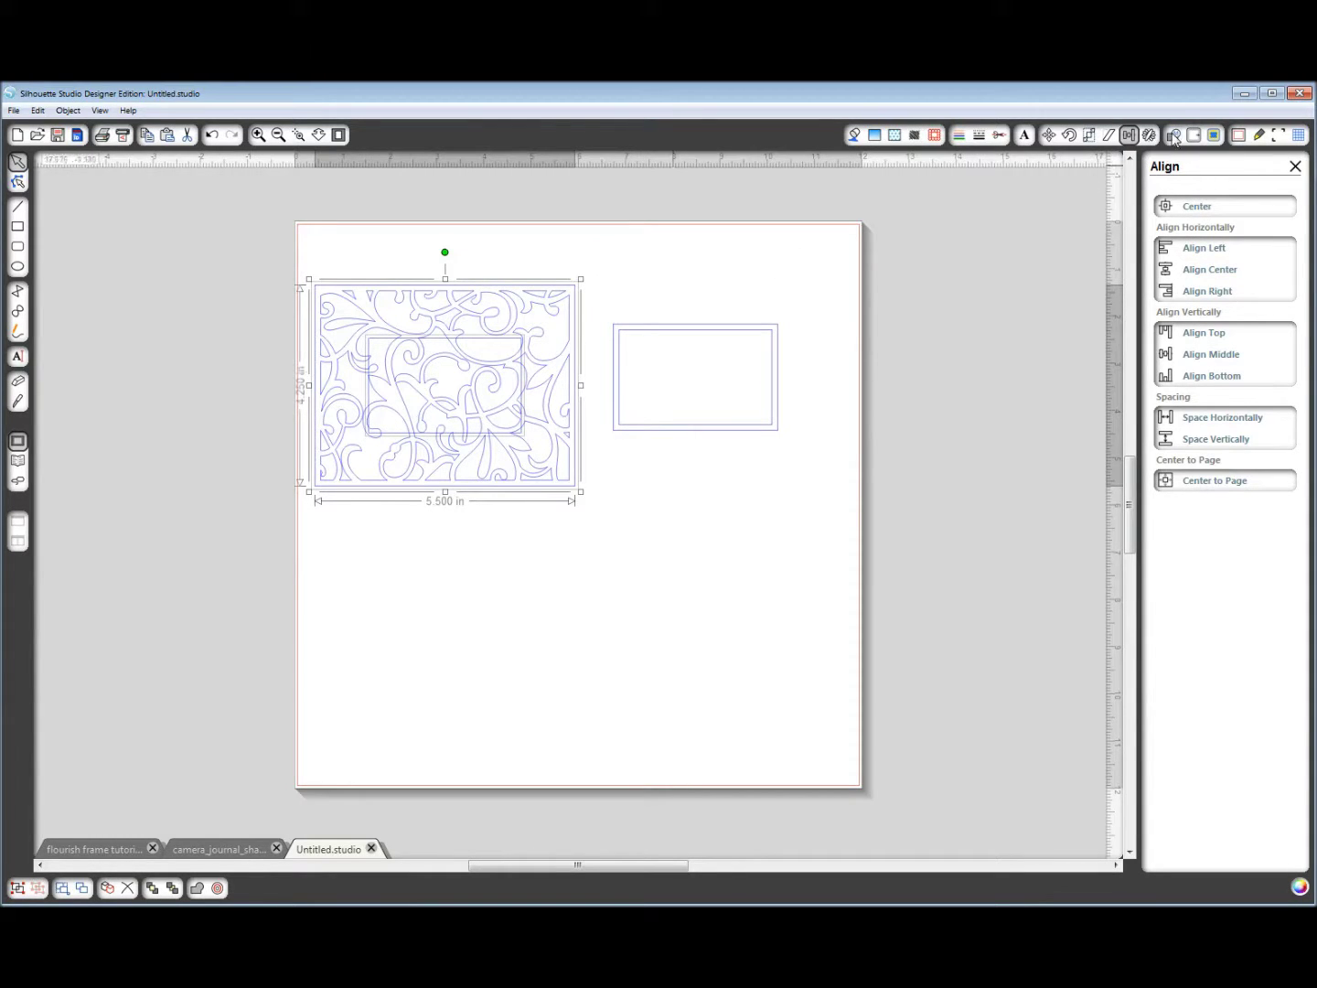
Step: Subtract the rectangle from the flourish panel to open a centre window, then make the frame a compound path
left_click(1175, 136)
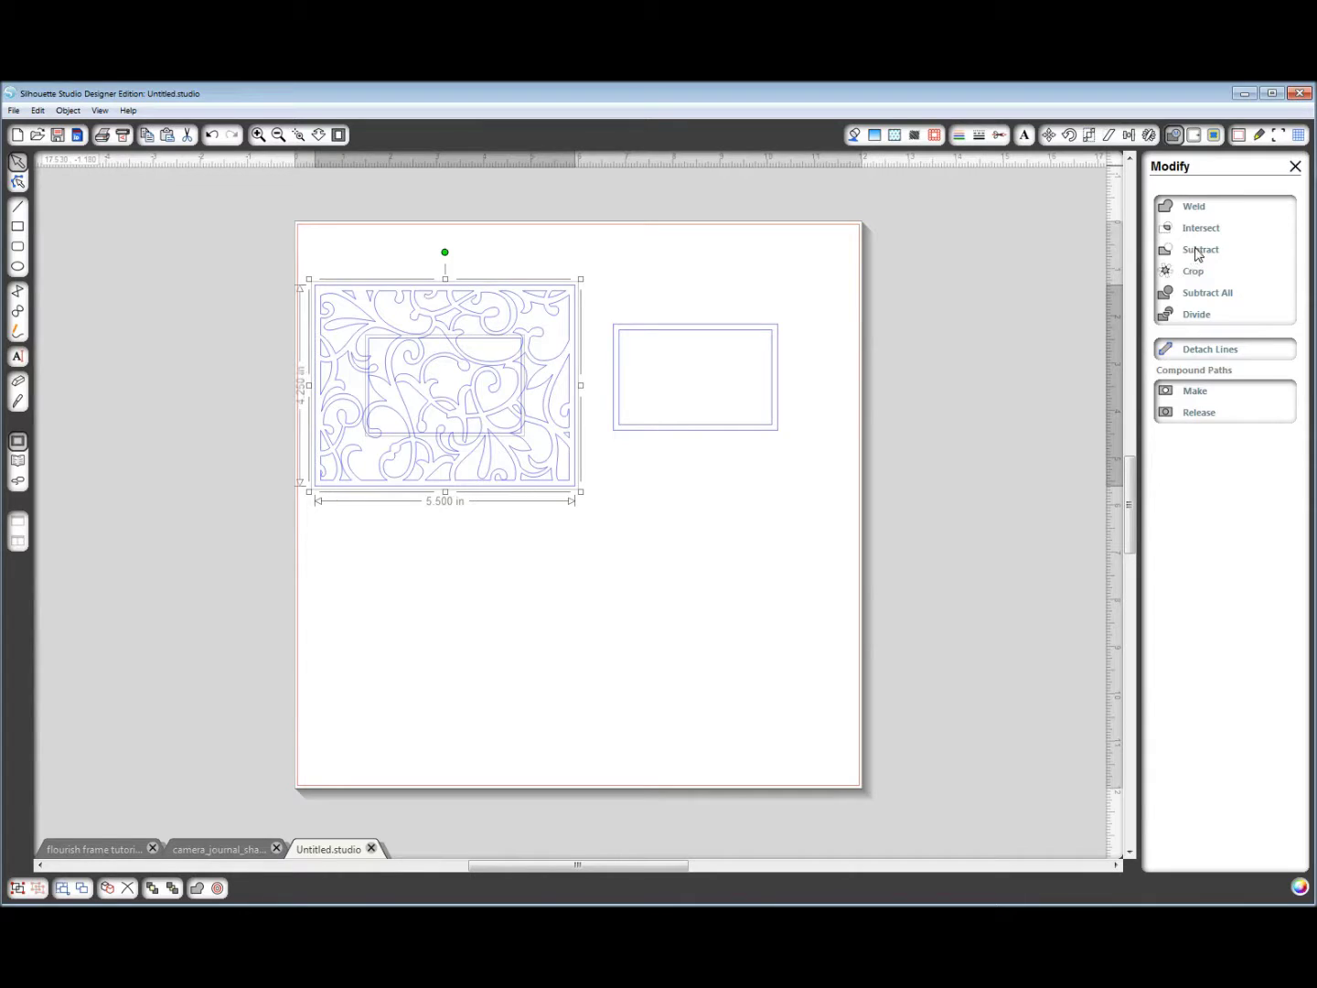
left_click(1200, 251)
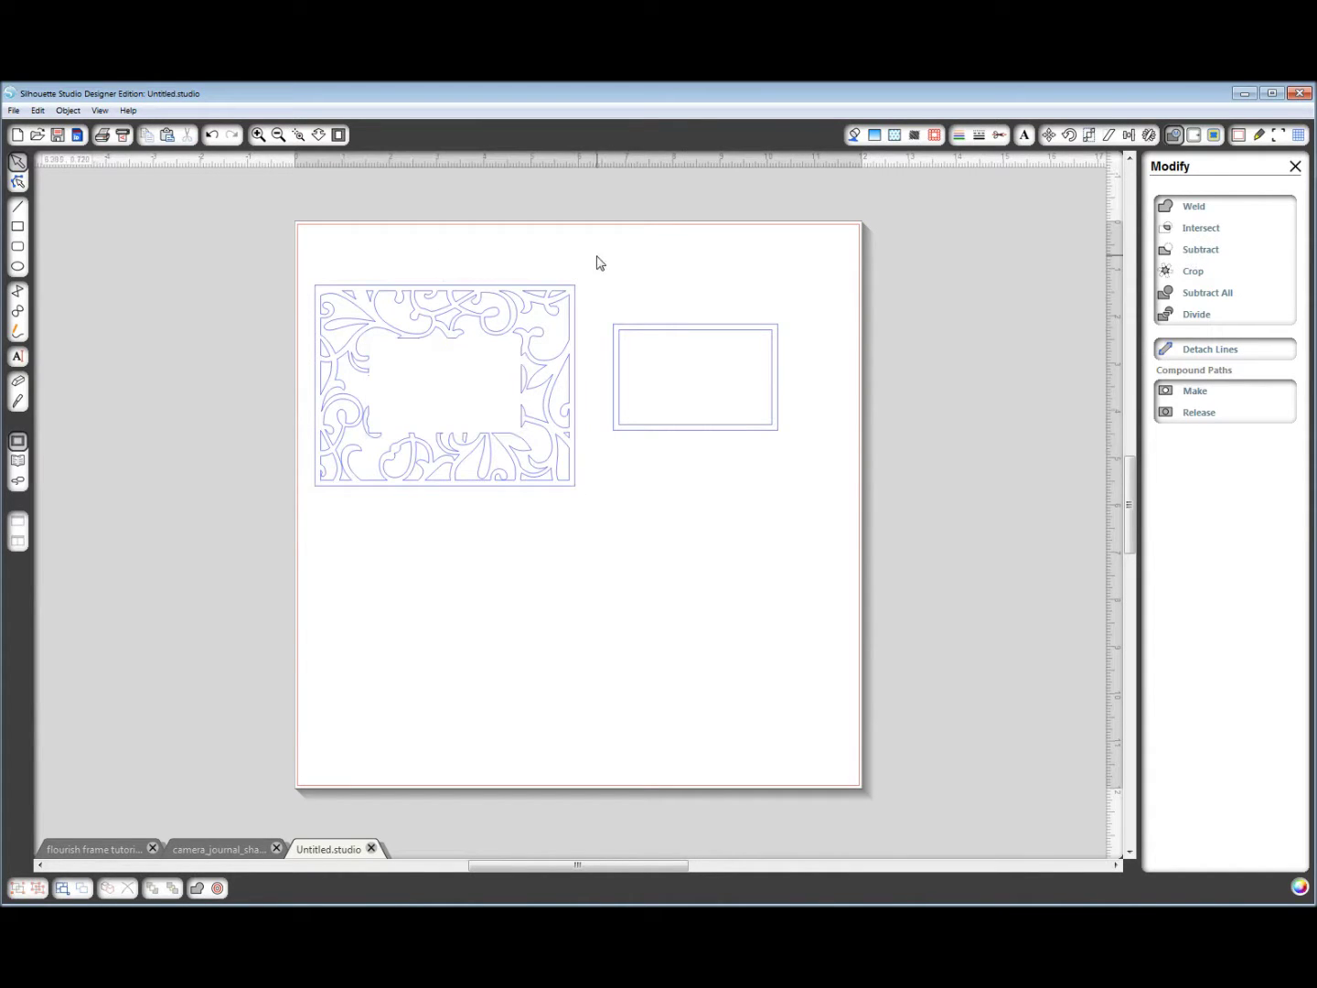
left_click_drag(604, 260, 280, 548)
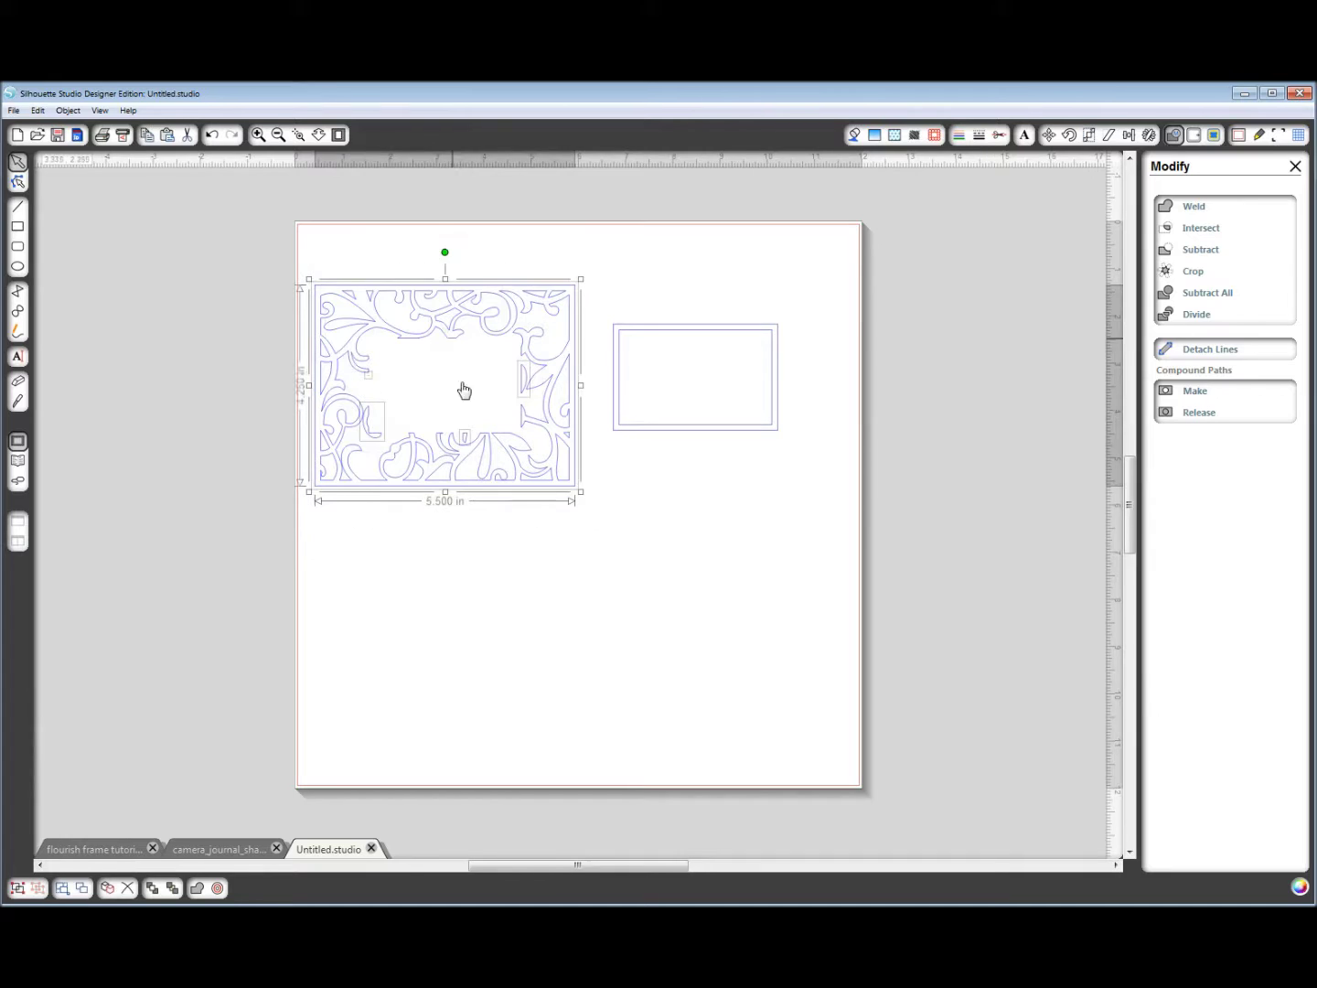
right_click(526, 390)
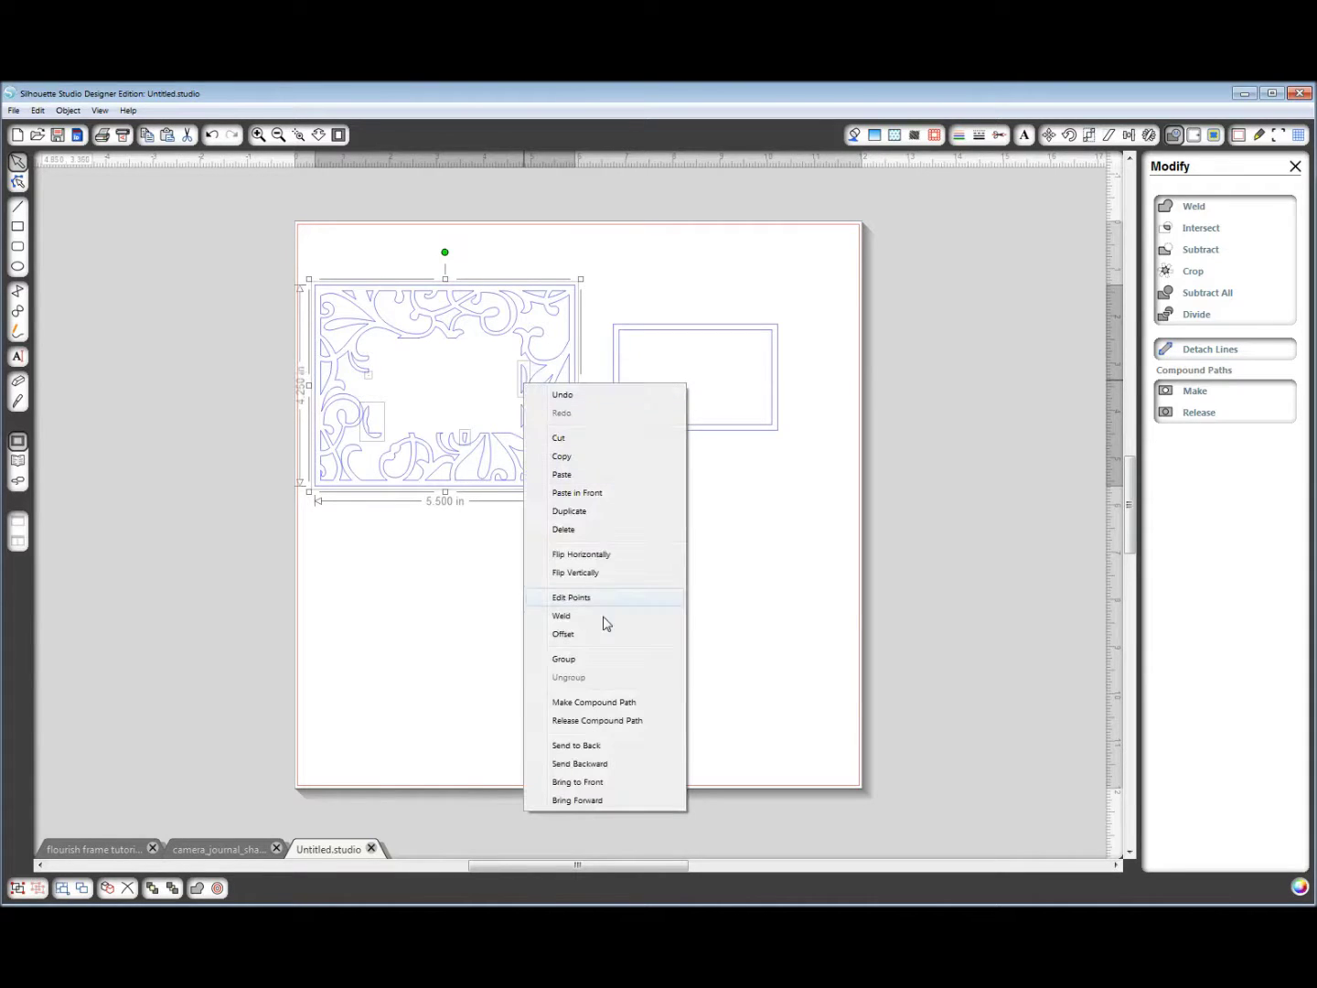
left_click(593, 703)
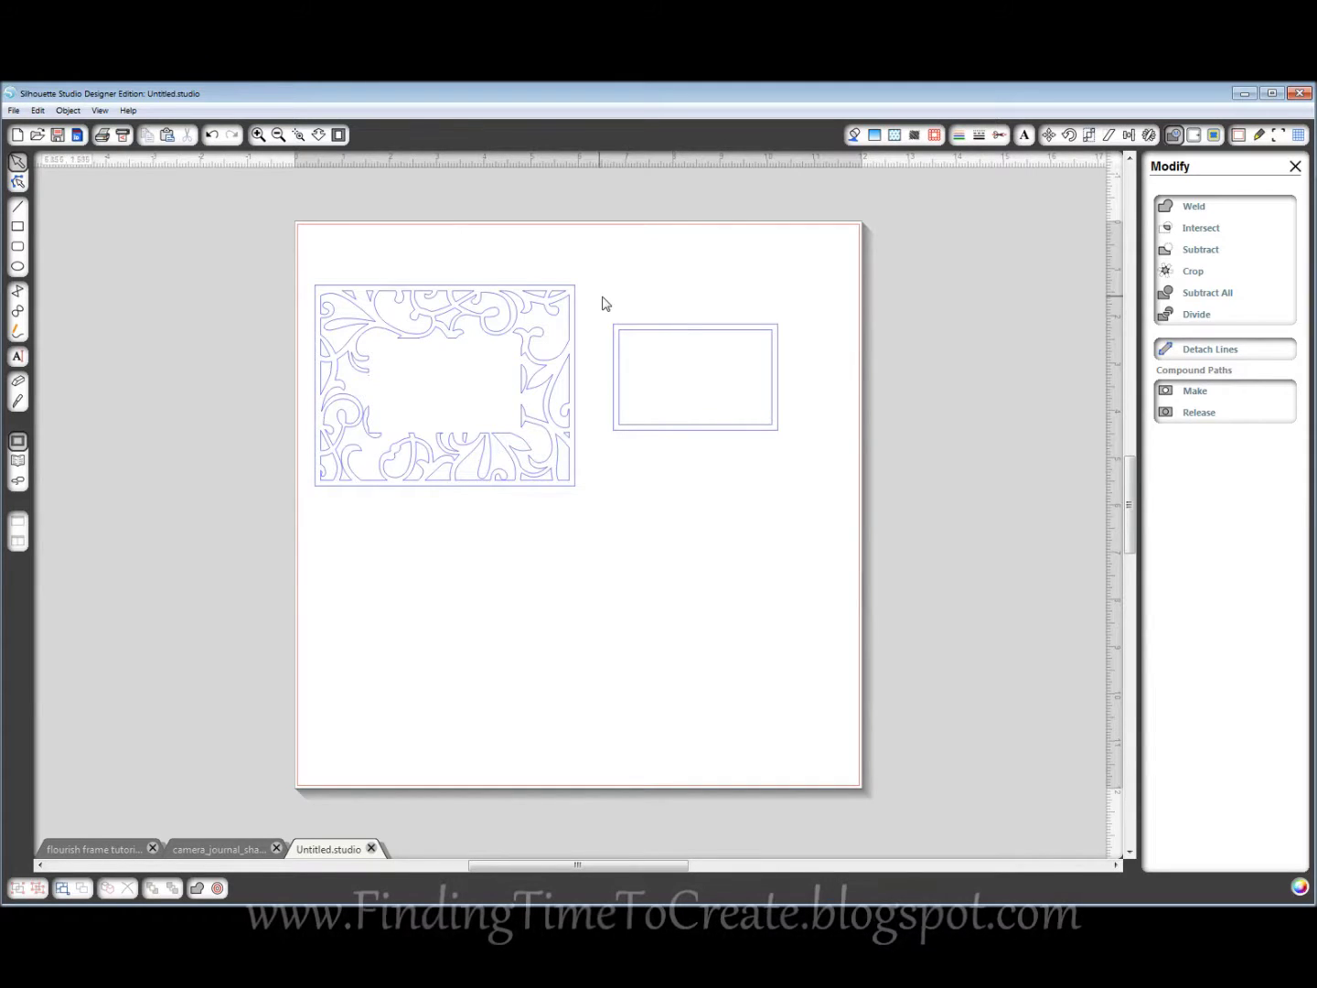
Step: Make the double rectangle border a compound path and move it into the frame's window
left_click_drag(592, 299, 827, 487)
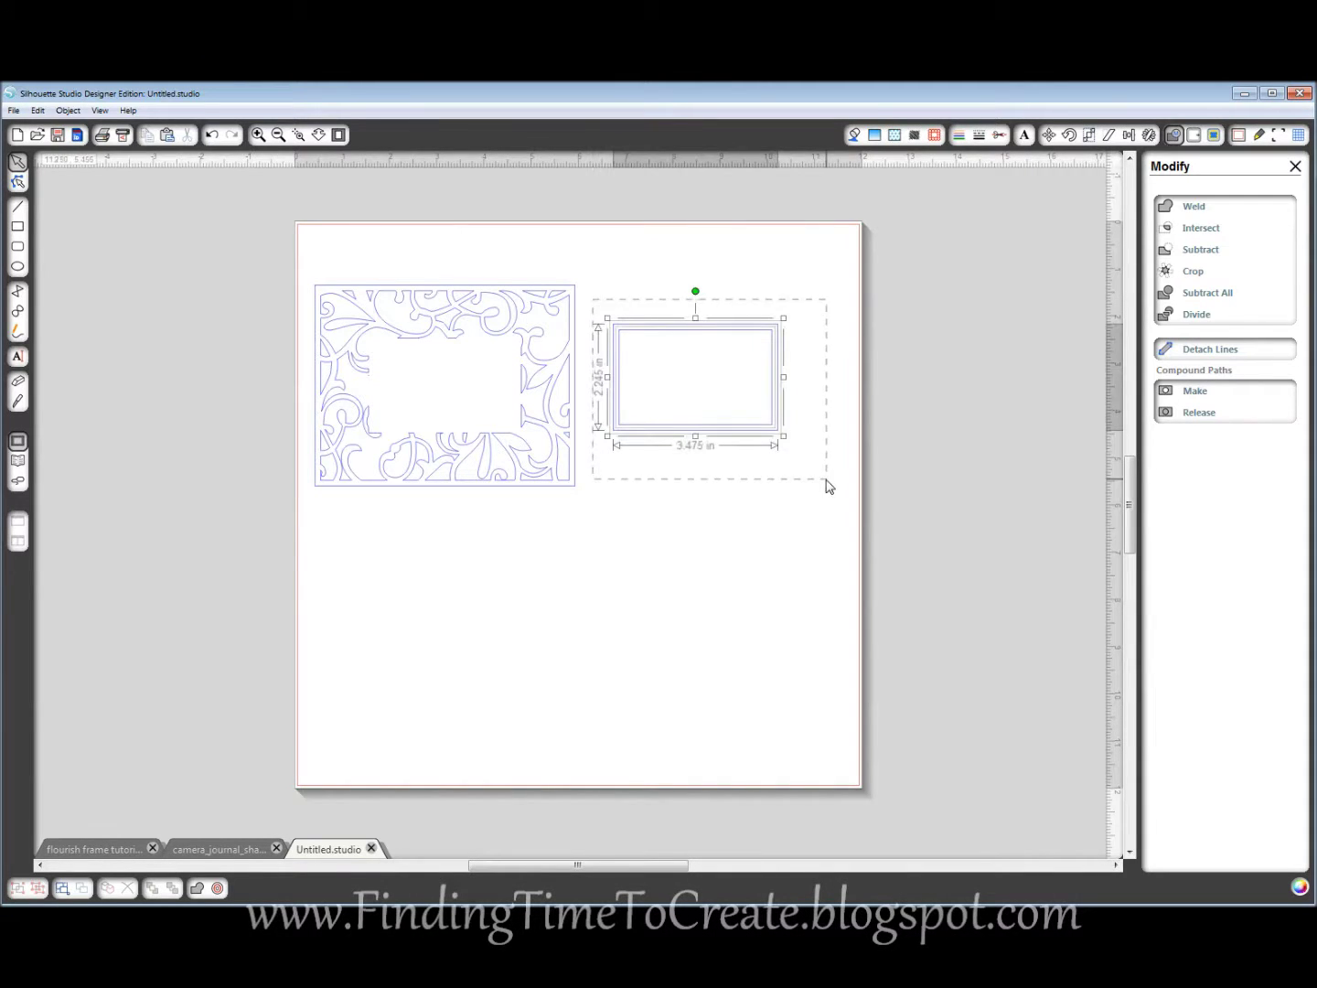
right_click(771, 363)
left_click(840, 683)
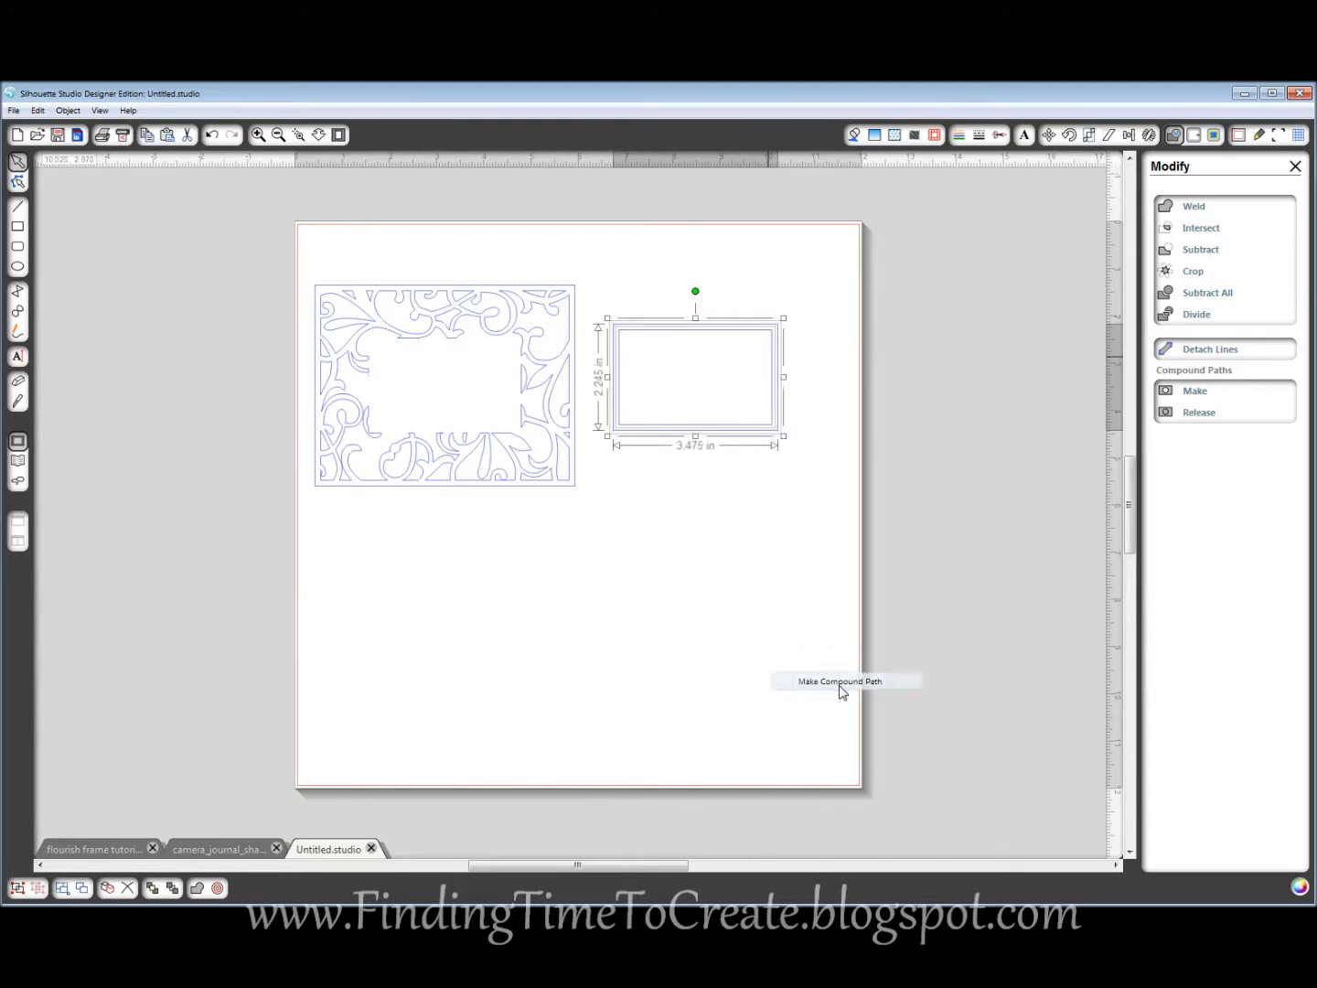
left_click(837, 694)
left_click_drag(774, 437, 524, 446)
Step: Centre the border in the window, weld it into the frame, and shift the frame right
left_click_drag(290, 258, 590, 508)
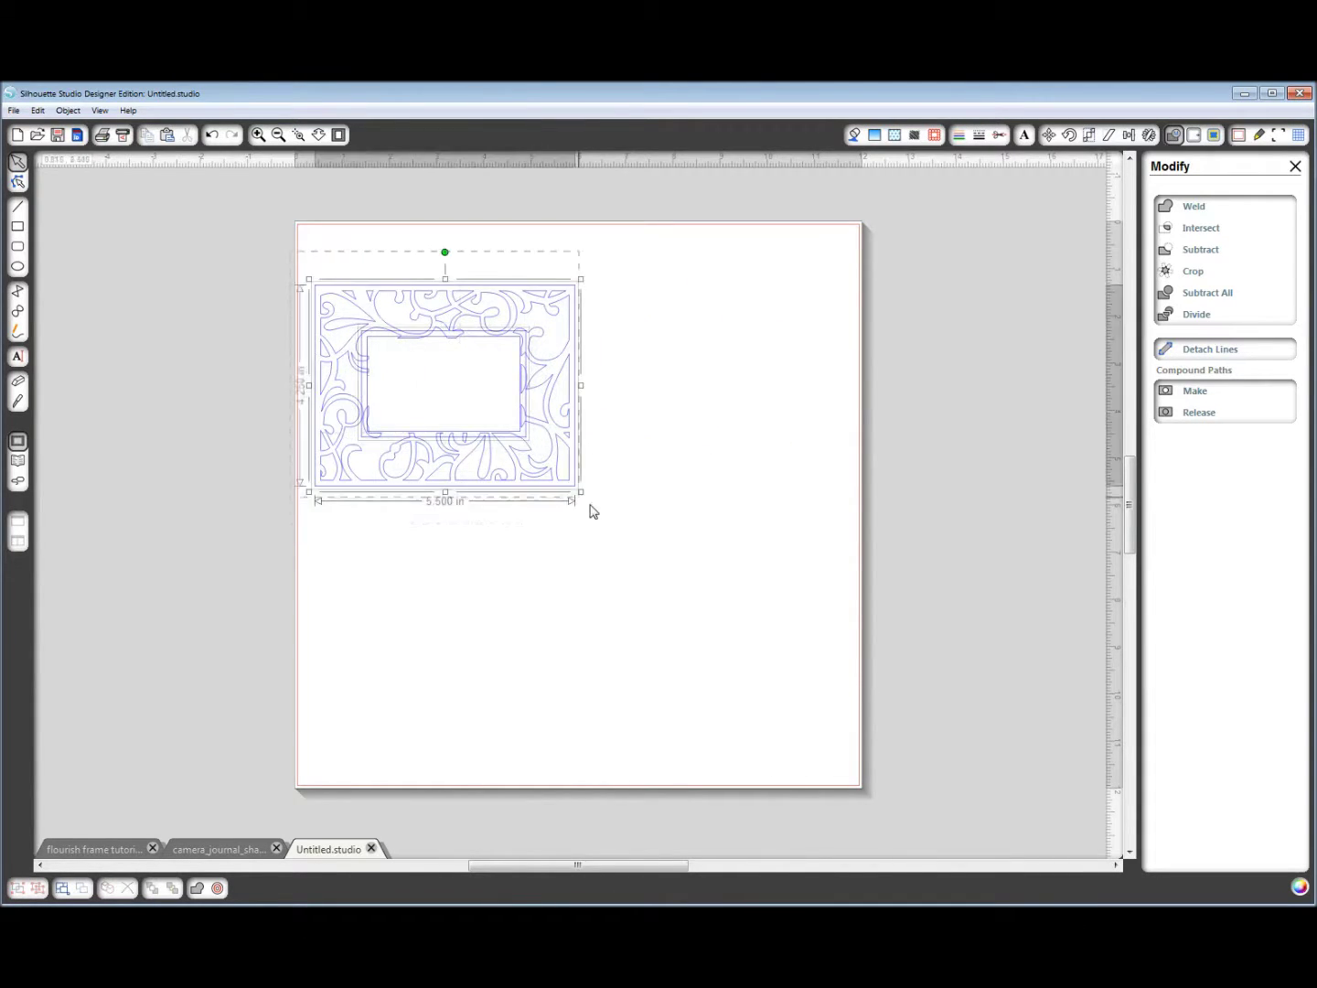
left_click(1129, 136)
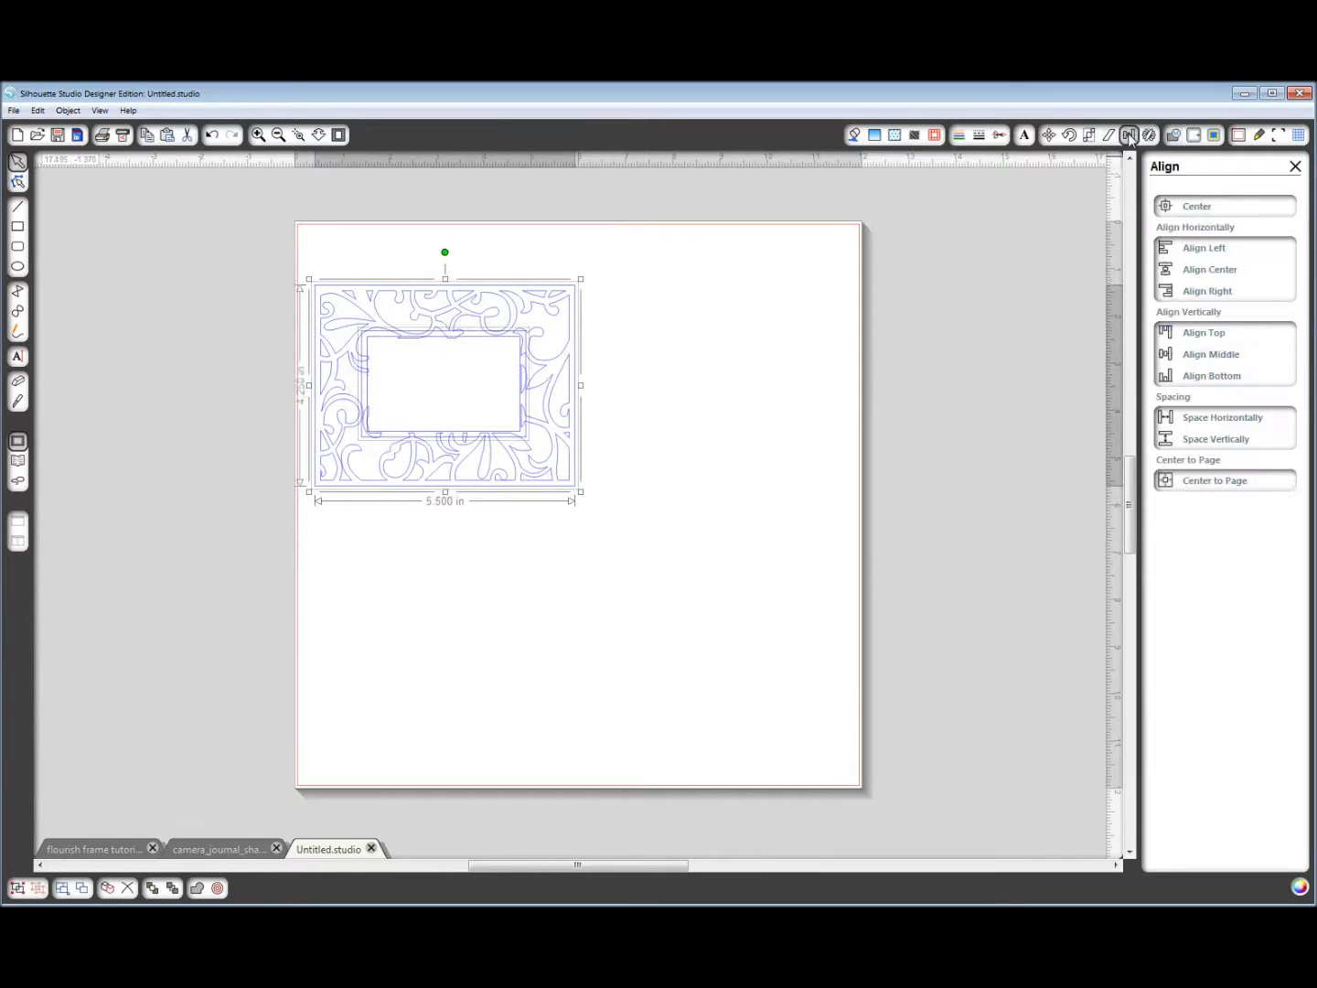
left_click(1205, 212)
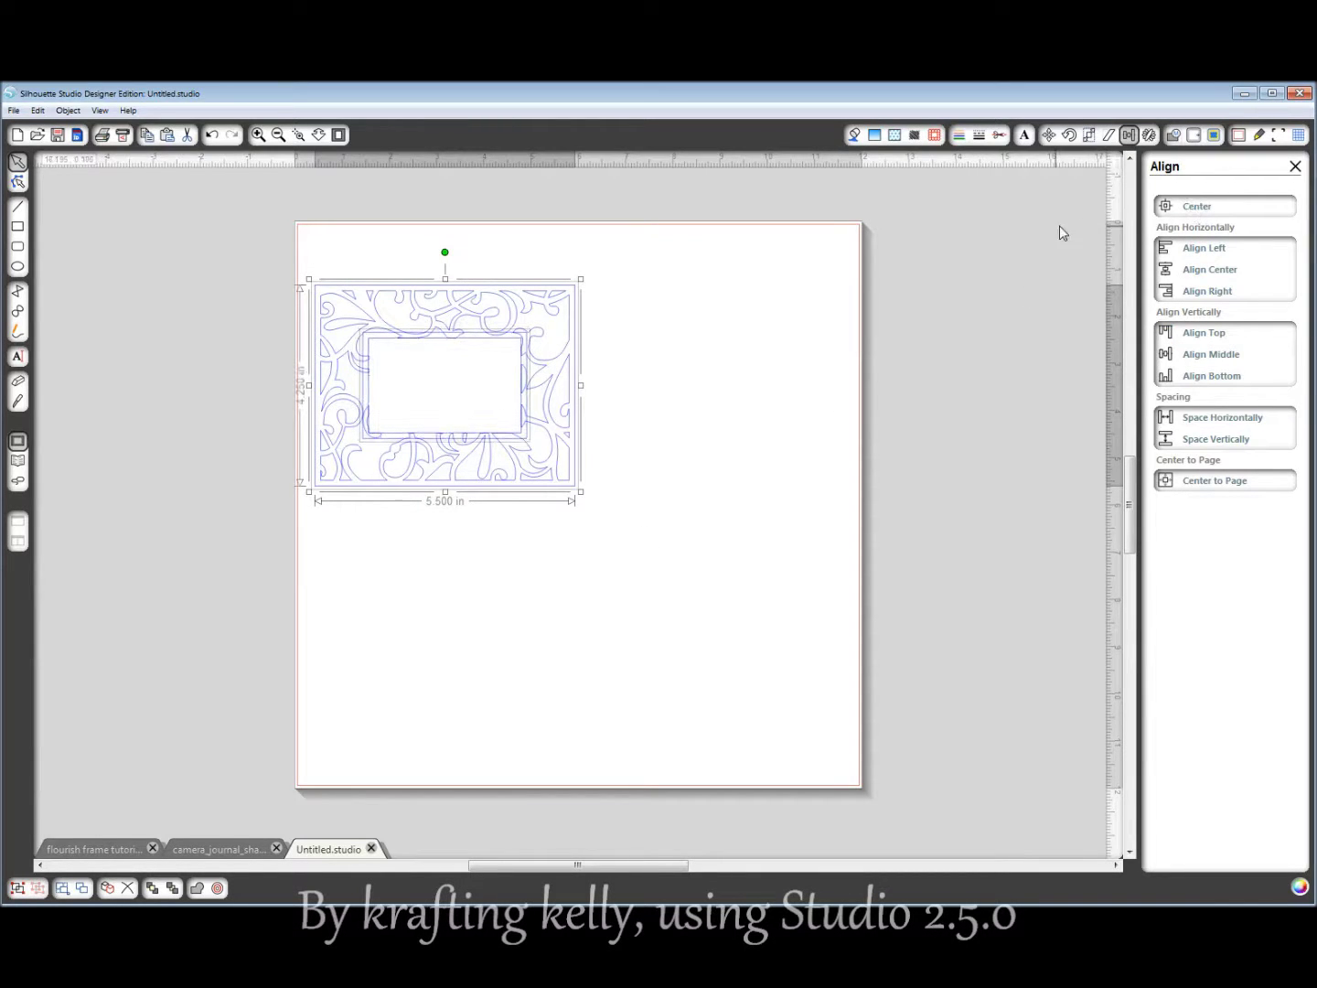
left_click(202, 888)
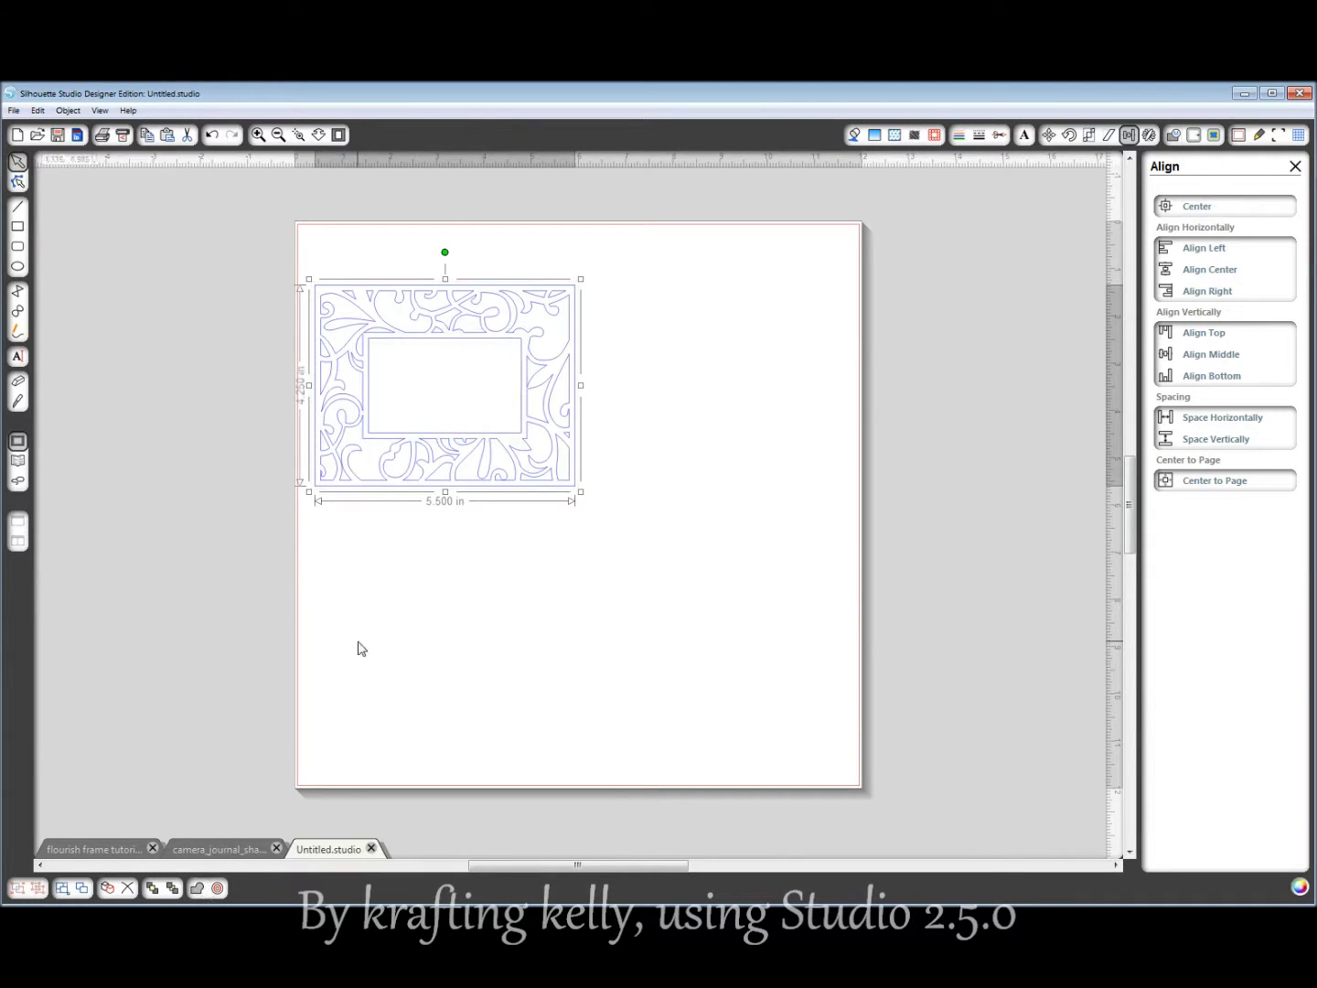
left_click_drag(561, 436, 673, 419)
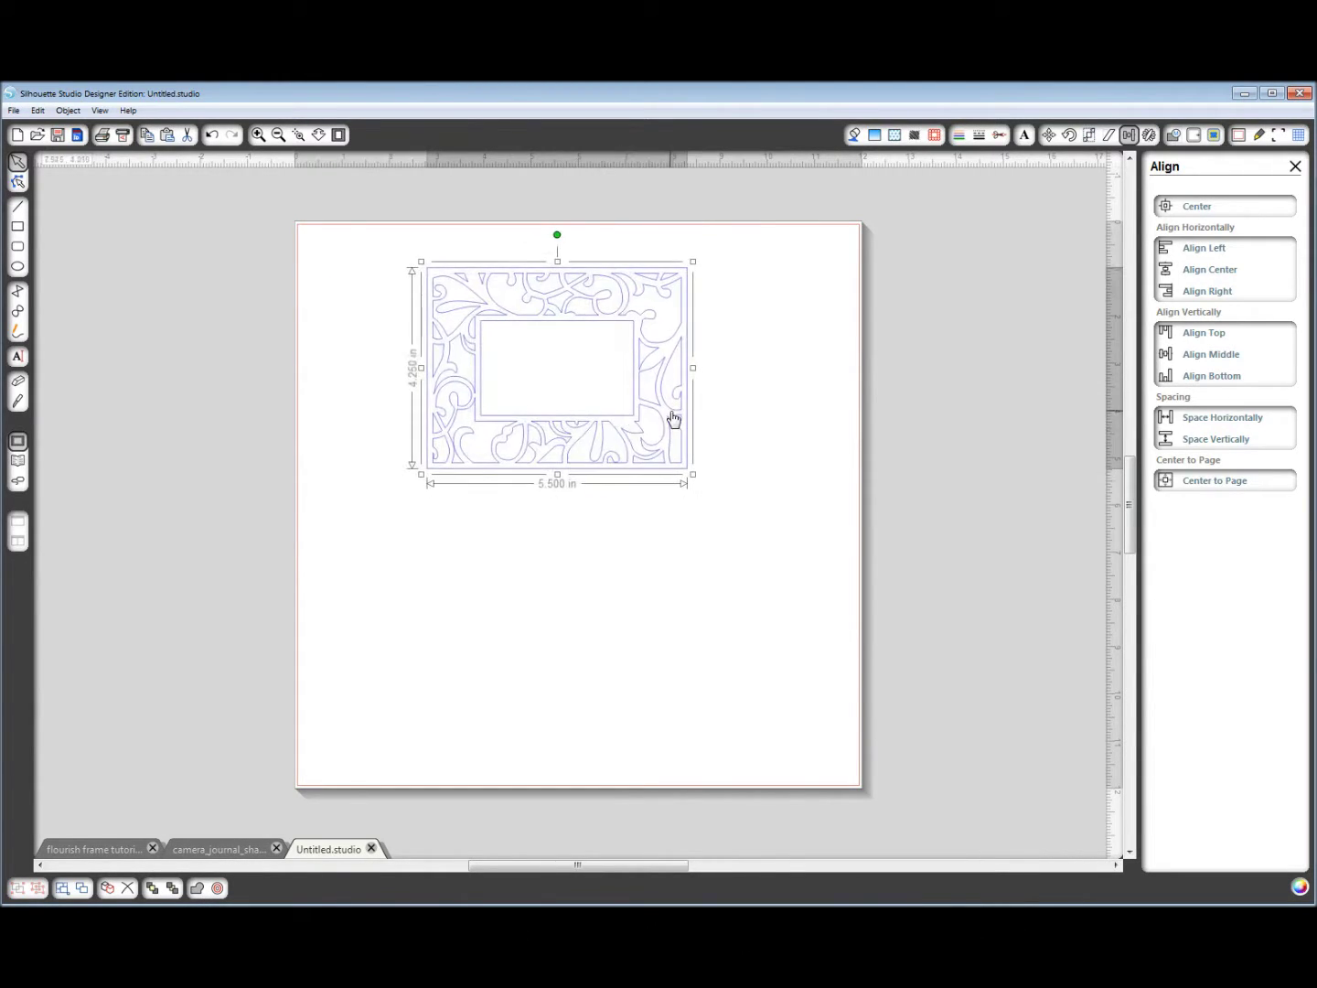